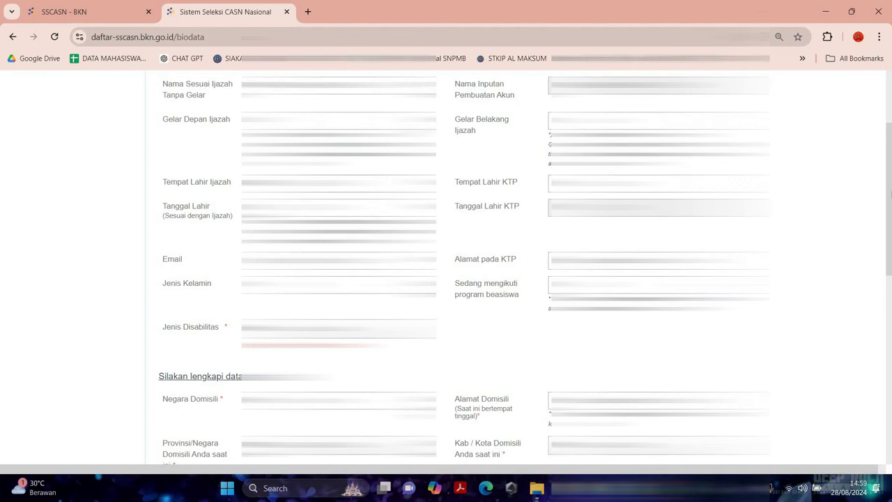
Enter the displayed CAPTCHA code in the field at the bottom of the biodata page
scroll(872, 277, down, 3)
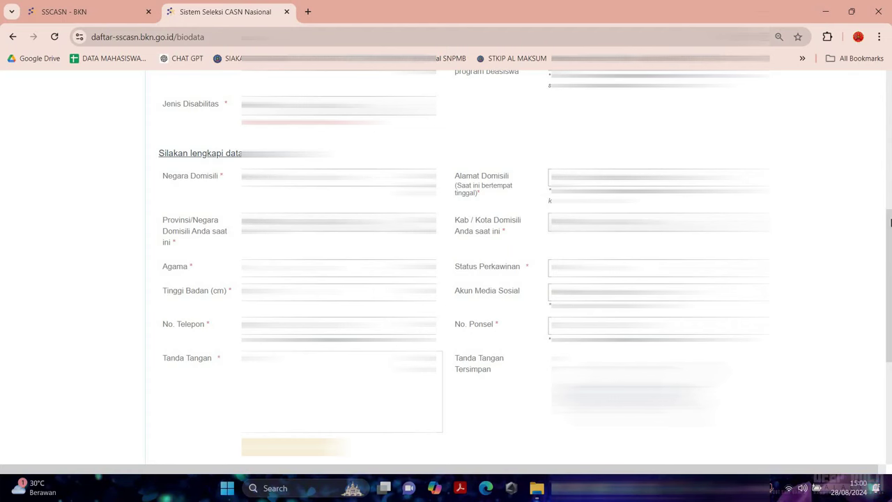
scroll(890, 222, down, 3)
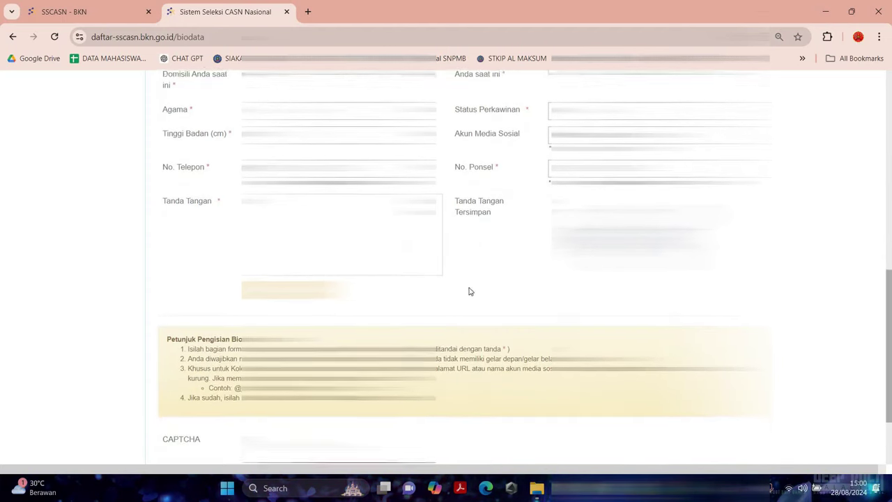
scroll(470, 290, down, 2)
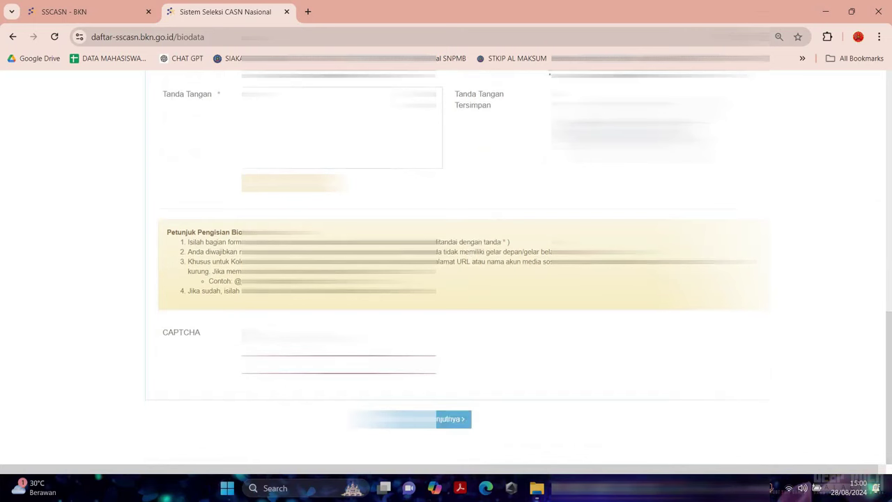
click(302, 364)
text(d42c)
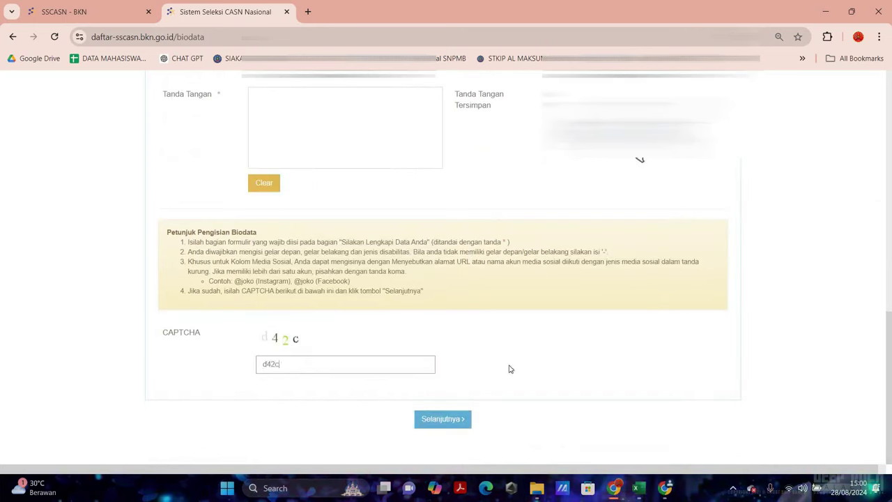
Save the biodata and pick CPNS under 'Anda akan mendaftar sebagai'
click(453, 419)
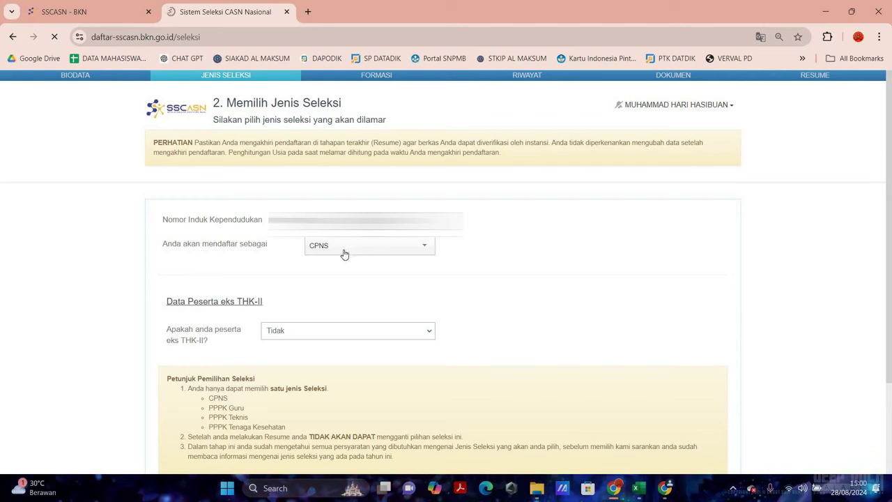
click(323, 252)
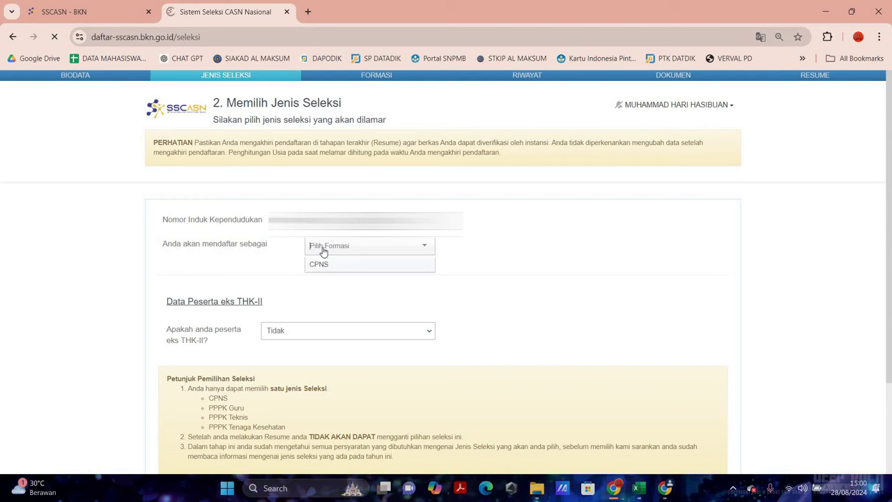
click(359, 263)
click(342, 255)
click(366, 265)
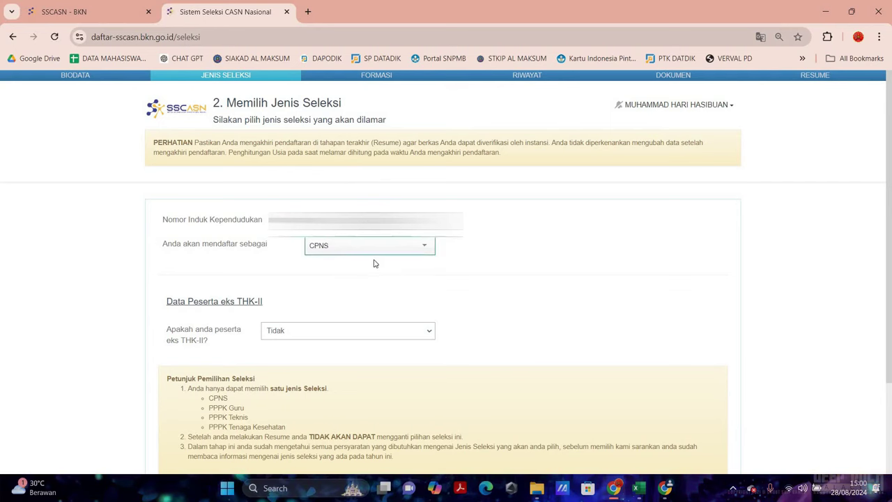
scroll(639, 299, down, 1)
scroll(639, 298, down, 1)
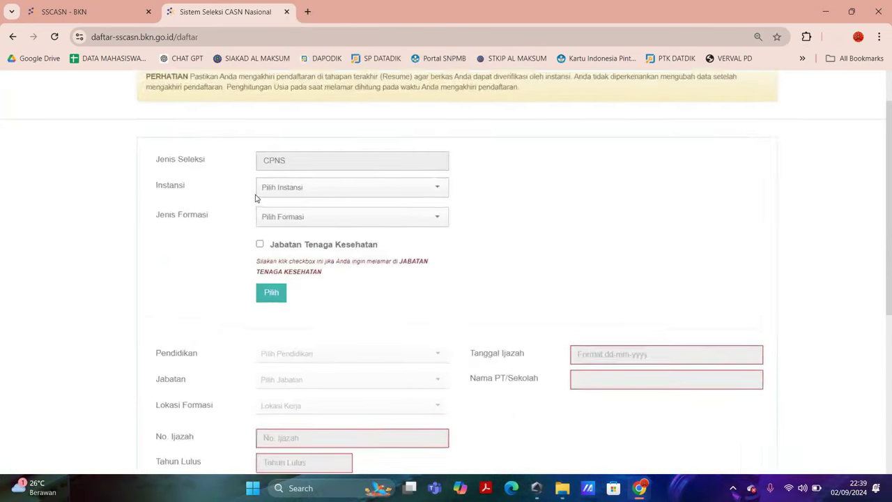
Enlarge the page and set Instansi to Kementerian Agama by searching AGAMA
key(ctrl+plus)
key(ctrl+plus)
key(ctrl+plus)
key(ctrl+plus)
click(285, 201)
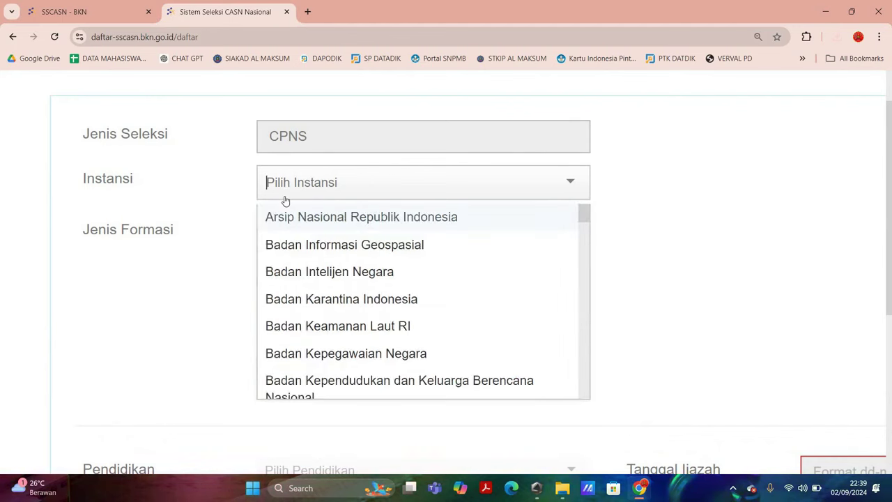
text(AGAMA)
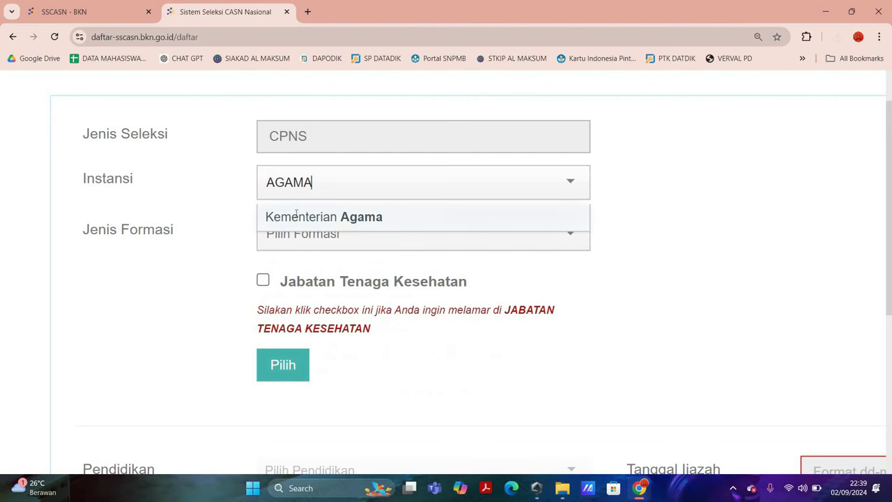
click(398, 216)
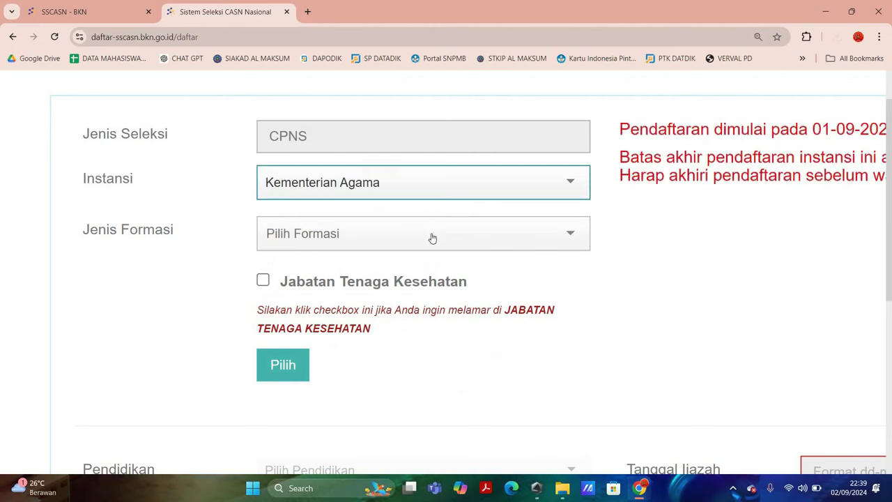
Choose UMUM as Jenis Formasi and confirm the choices with Pilih
click(313, 241)
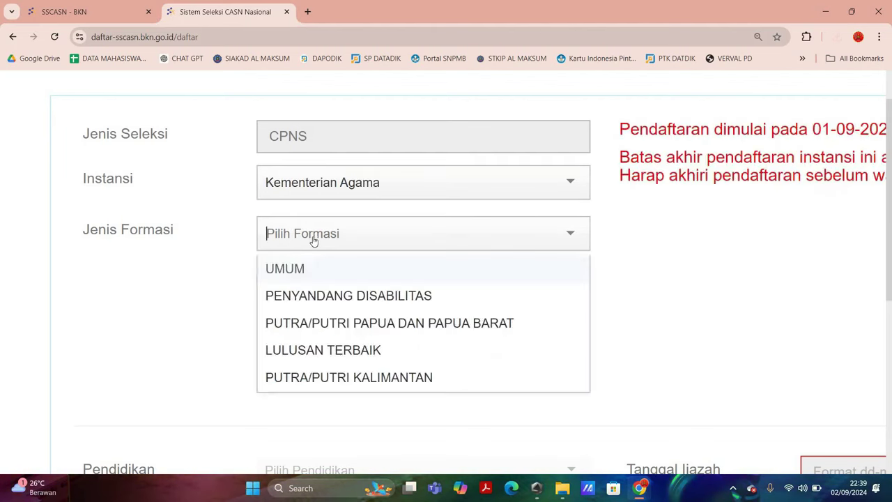
click(296, 268)
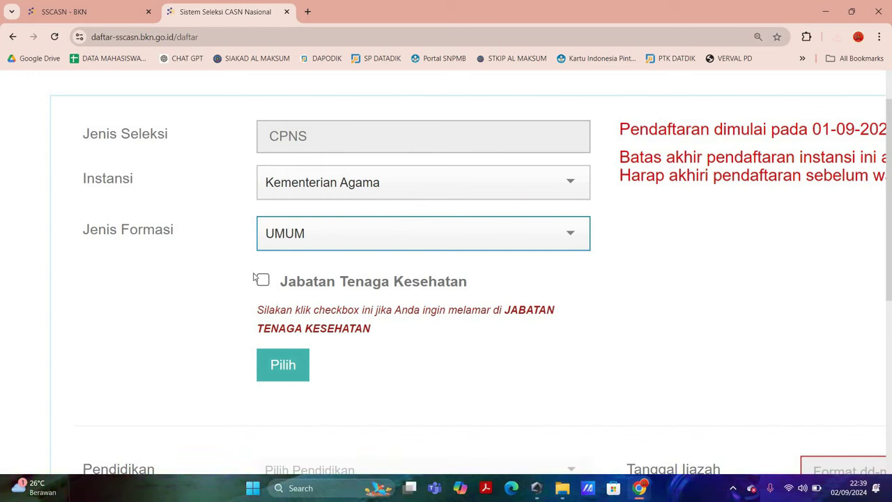
click(283, 364)
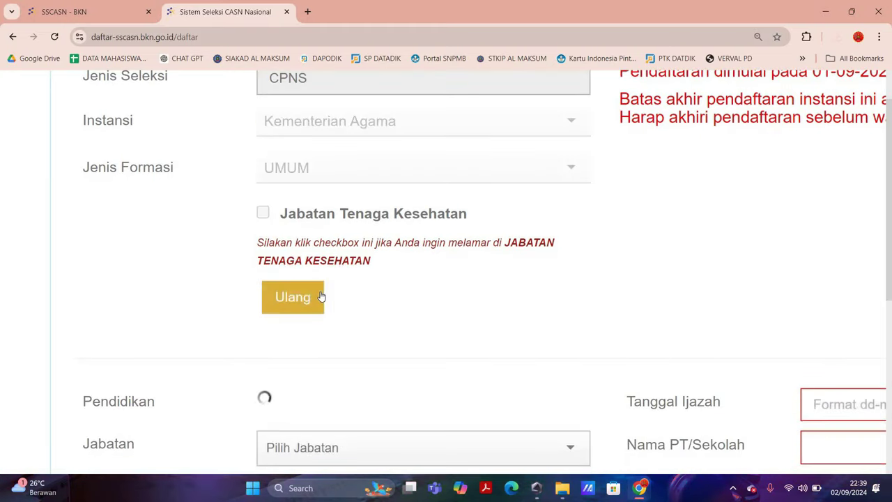
scroll(322, 293, down, 1)
scroll(398, 260, down, 3)
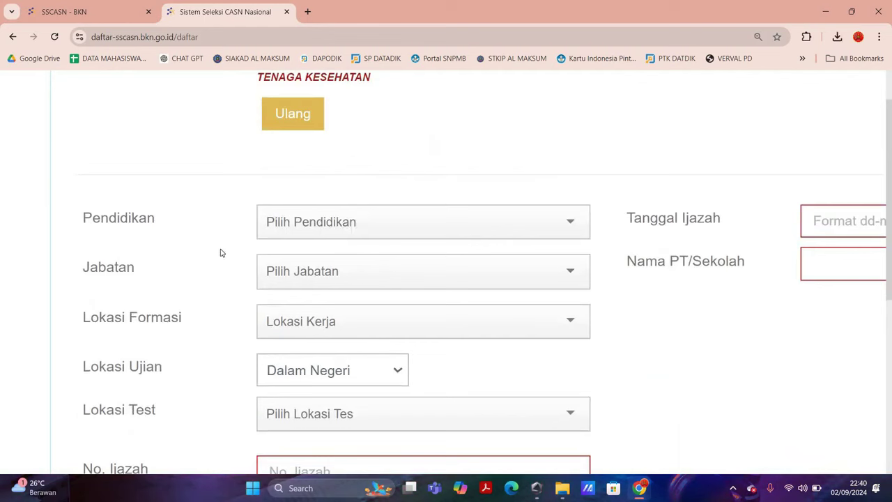
Filter the Pendidikan list with MATE to show degrees like S-1 MATEMATIKA
click(304, 222)
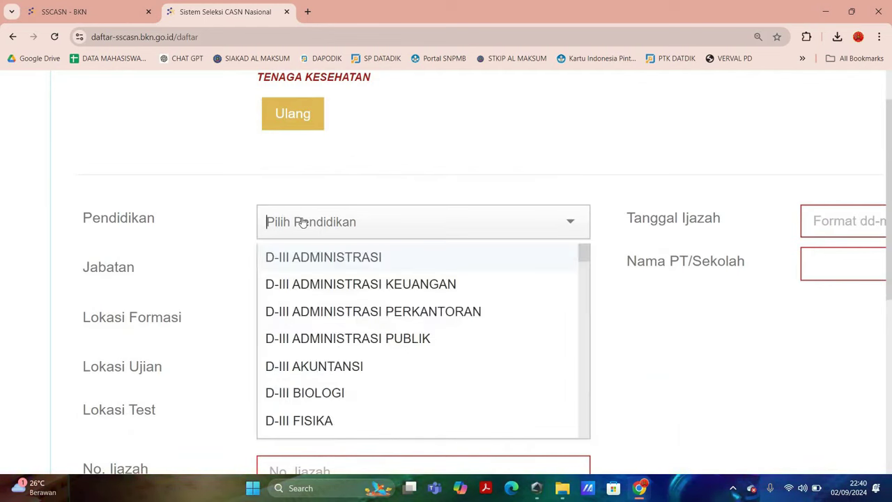
text(MATE)
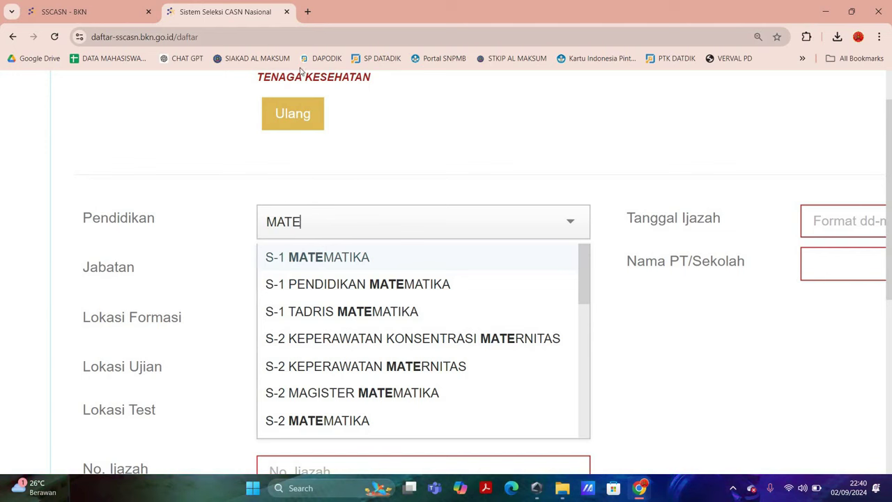
In a new tab, search for casn kemenag and go to its Pengumuman page
click(309, 14)
text(CASN)
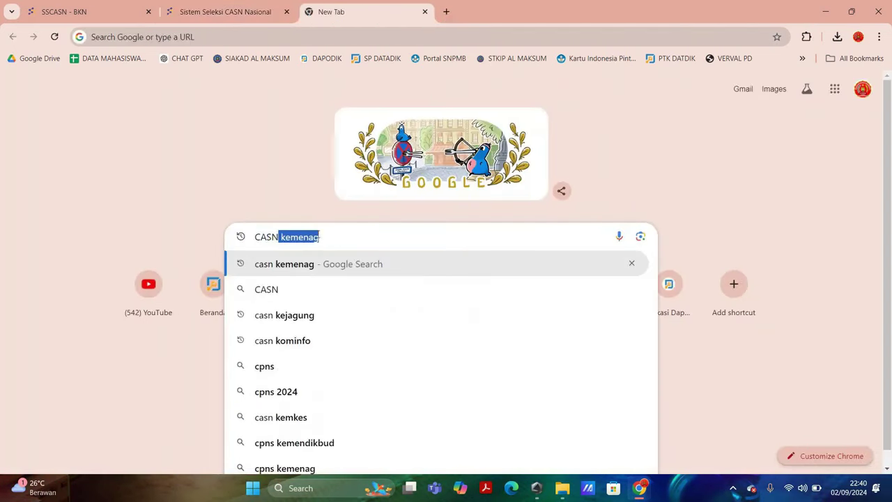
scroll(319, 239, up, 3)
key(Return)
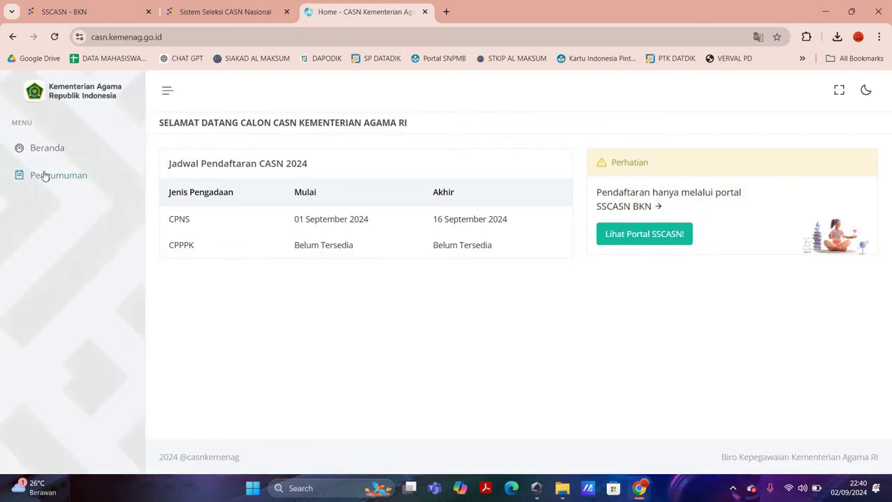
click(44, 176)
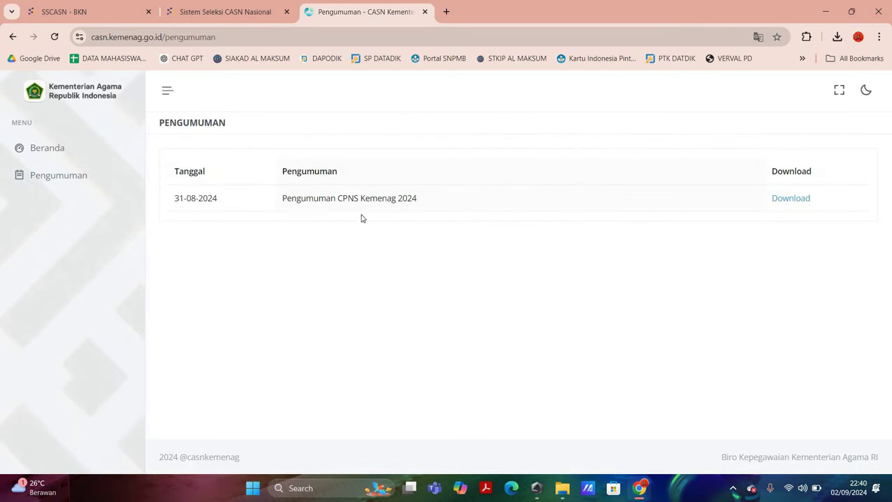
Open the lampiran-2 formation details PDF from the CPNS Kemenag 2024 announcement, then return to SSCASN
click(799, 198)
scroll(315, 288, down, 3)
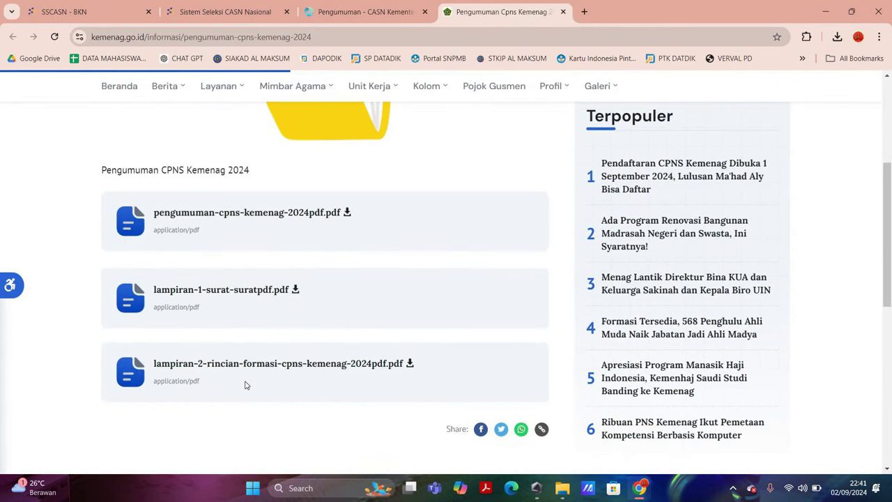
scroll(245, 385, up, 5)
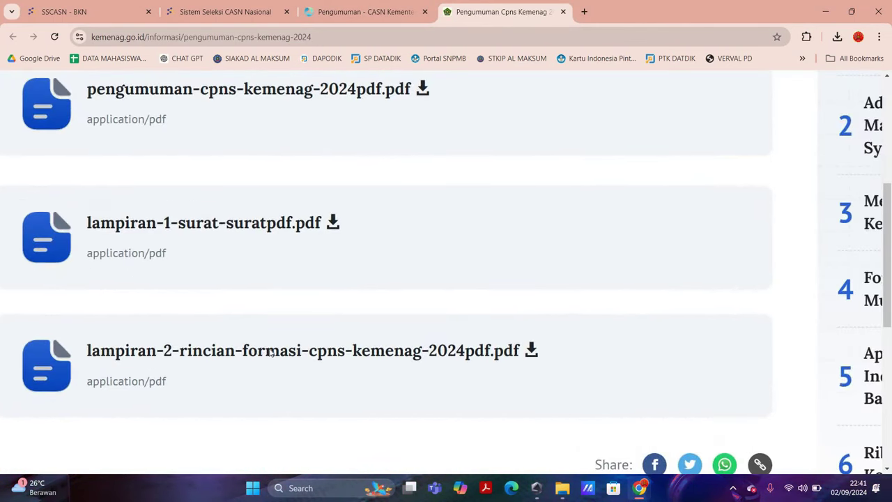
click(270, 352)
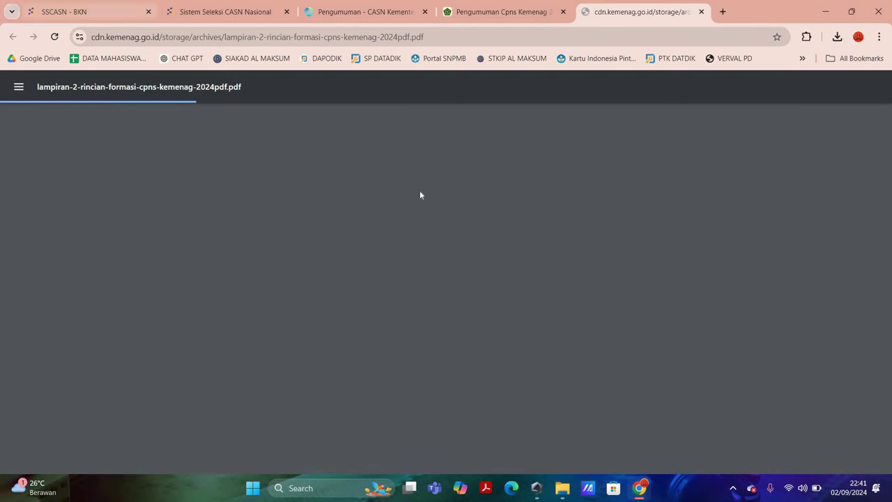
key(ctrl+2)
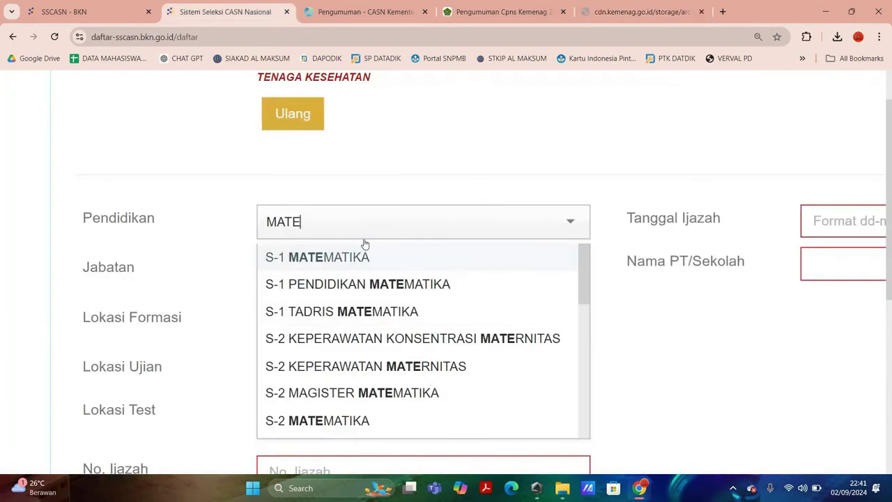
Select S-1 MATEMATIKA as Pendidikan and STATISTISI AHLI PERTAMA as Jabatan
key(Return)
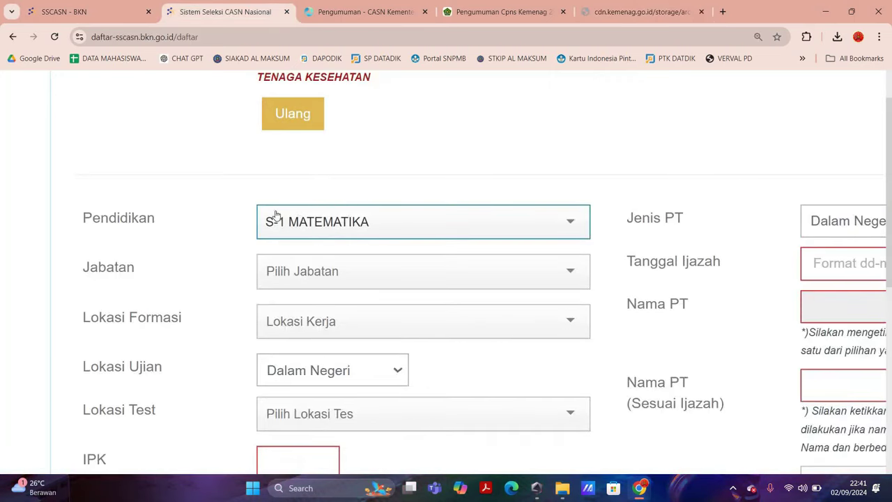
scroll(308, 285, up, 1)
scroll(309, 277, down, 1)
click(308, 277)
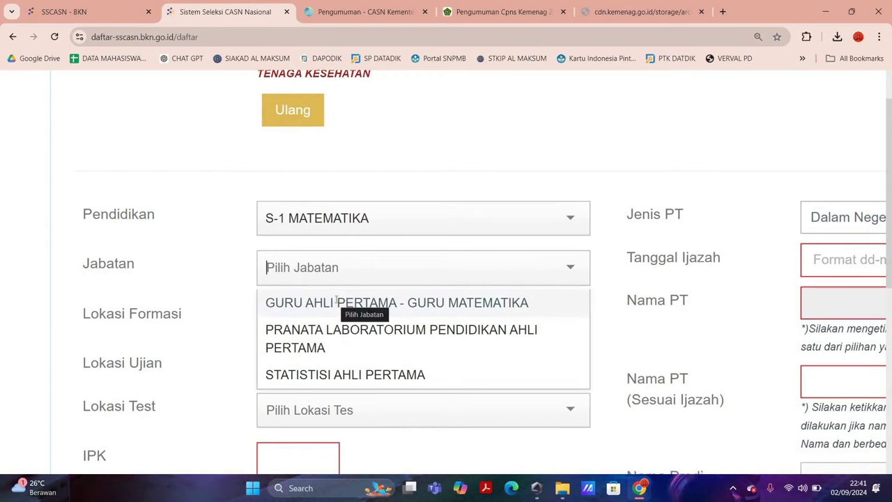
click(348, 374)
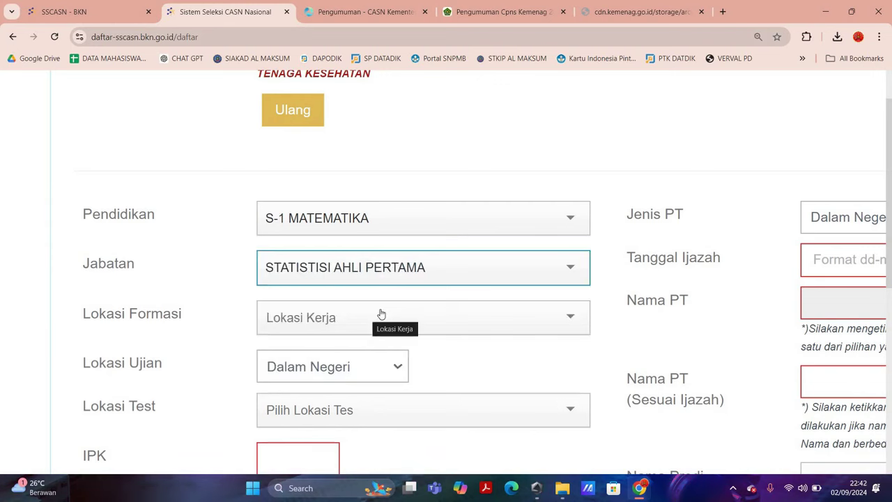
click(372, 229)
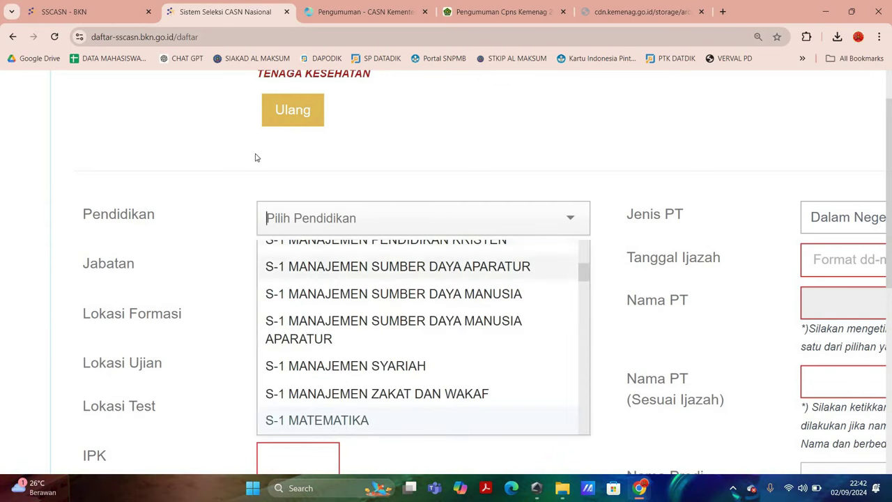
key(Return)
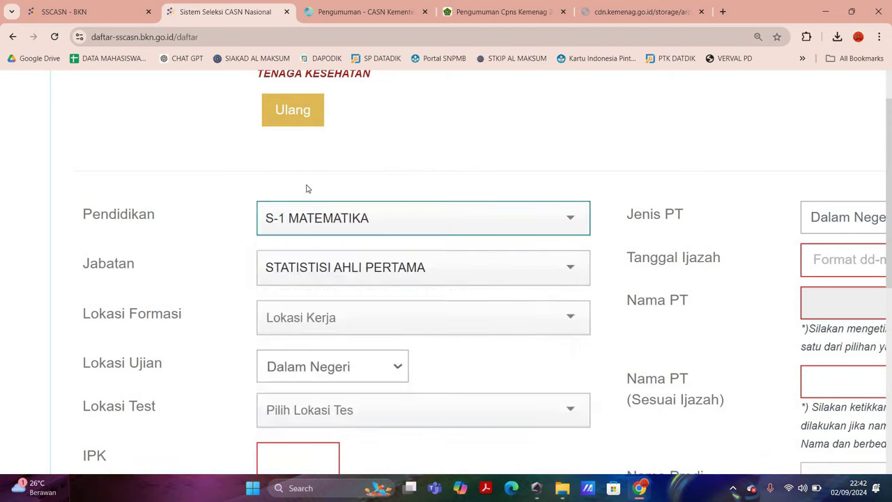
scroll(262, 243, down, 1)
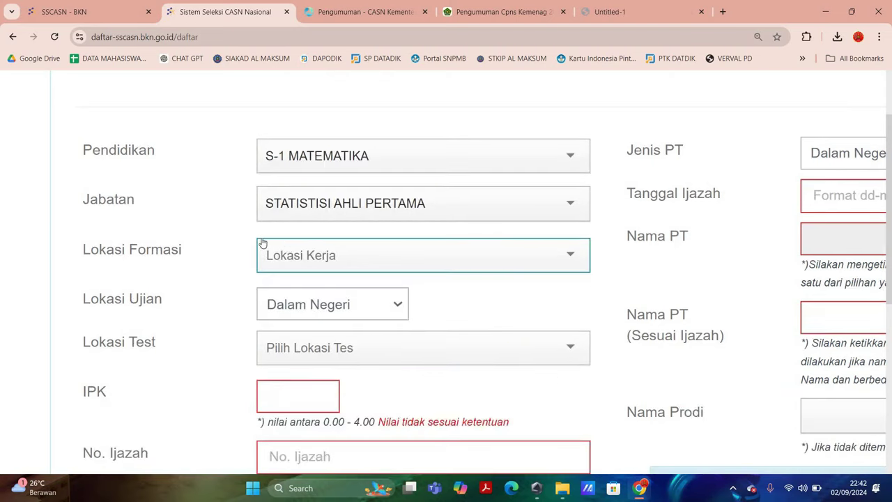
Set Lokasi Formasi to KANWIL KEMENTERIAN AGAMA PROVINSI SUMATERA UTARA by searching SUMA
click(310, 248)
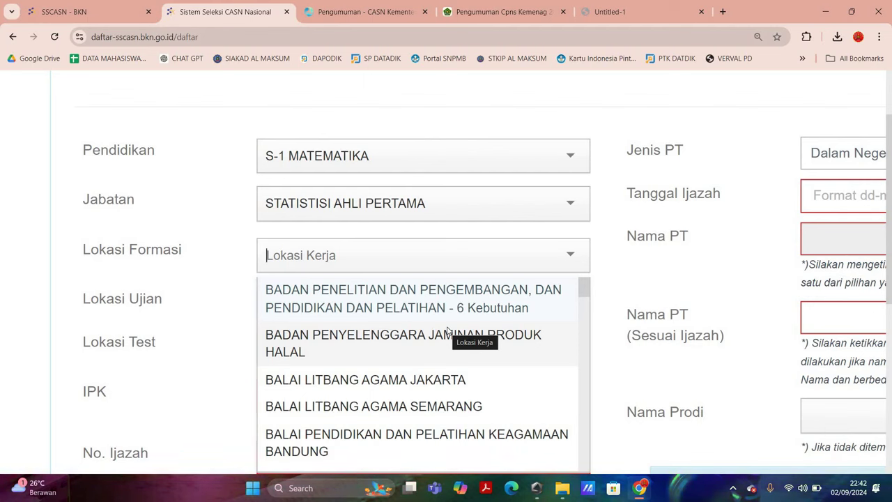
text(SUMA)
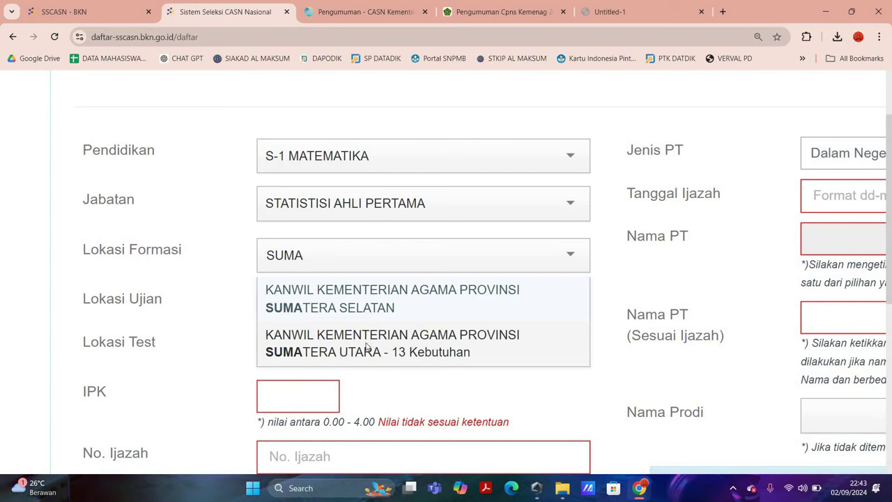
click(446, 343)
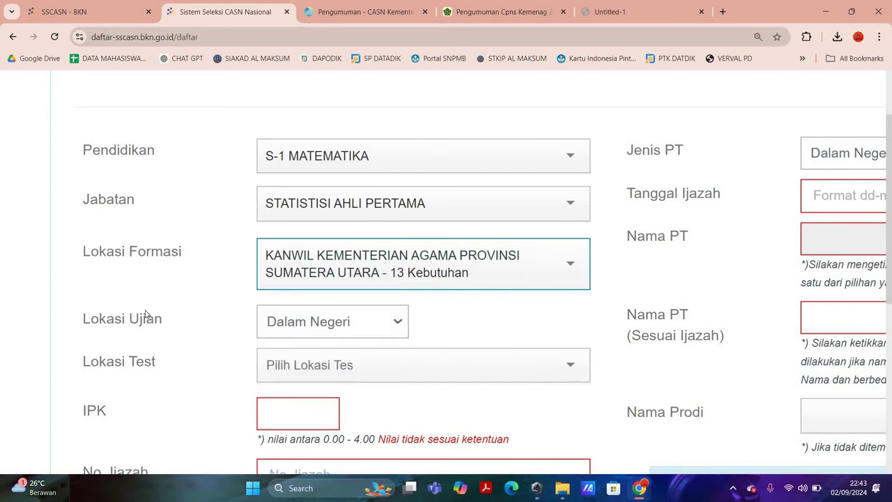
scroll(256, 336, up, 1)
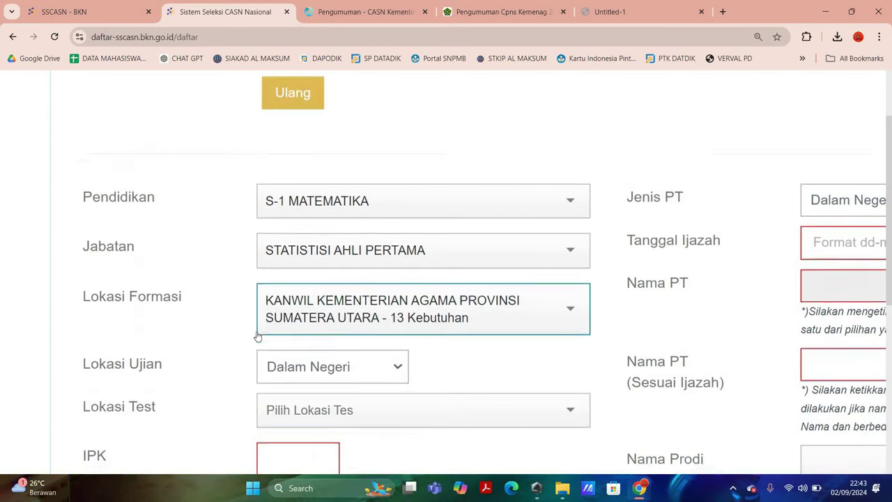
scroll(269, 334, down, 1)
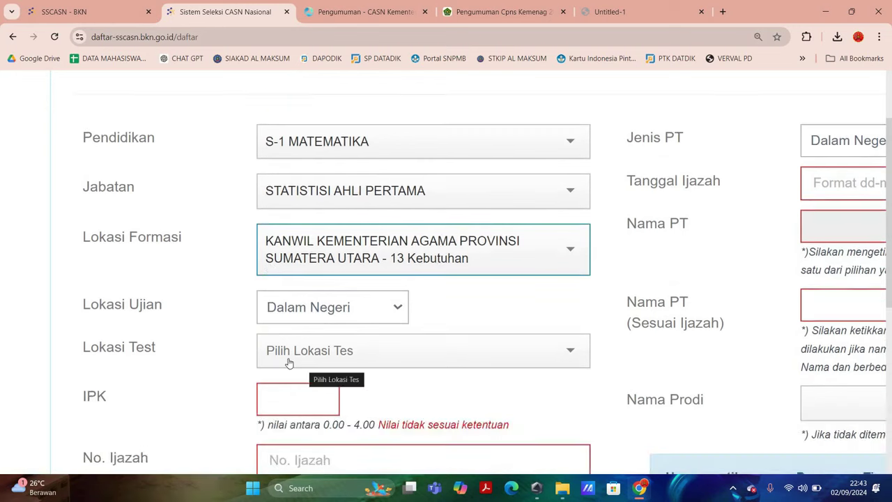
Set Lokasi Test to Lokasi BKN Medan by searching ME
click(289, 363)
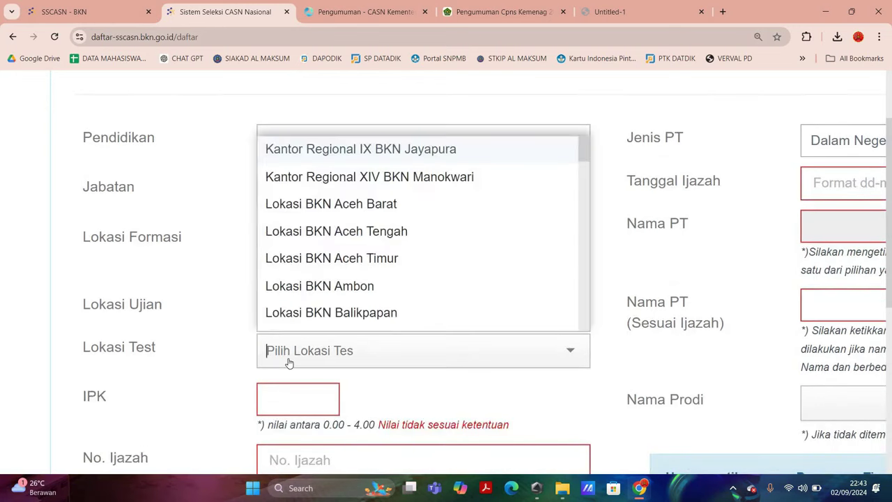
text(ME)
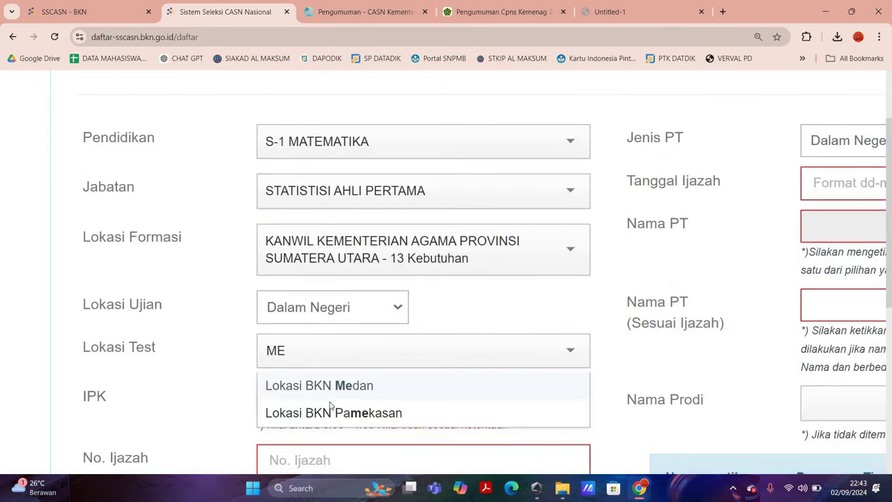
key(Return)
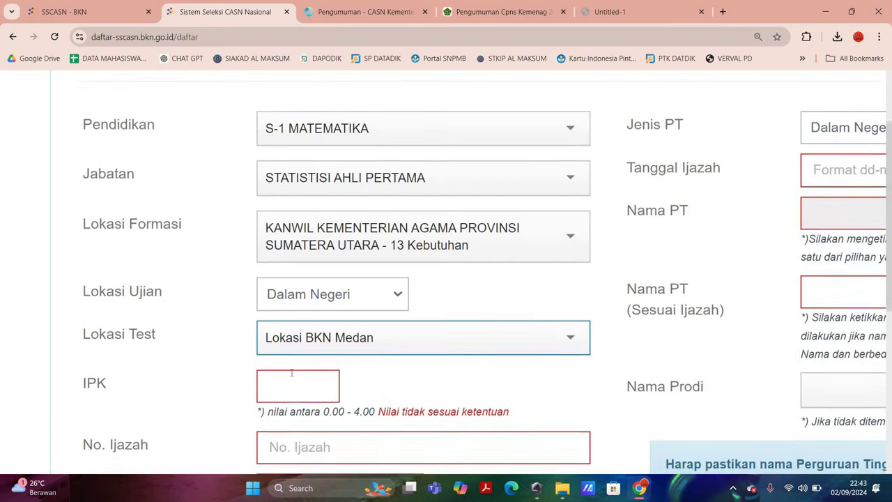
click(291, 373)
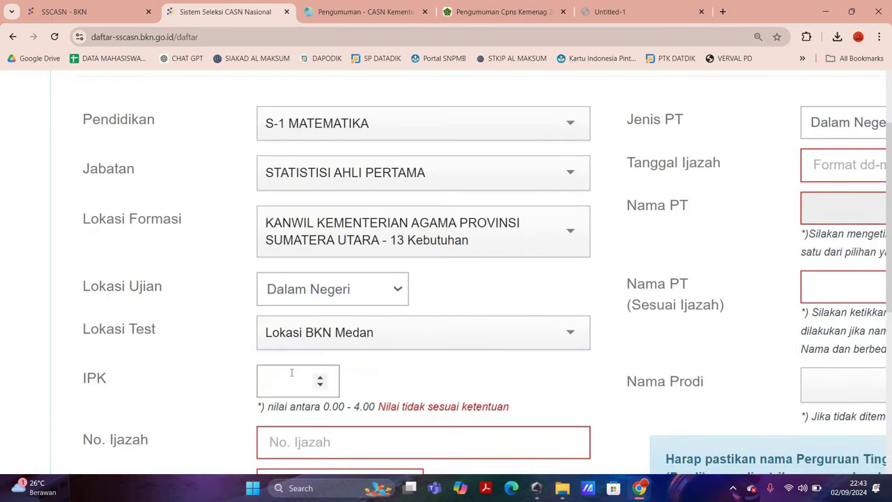
Enter IPK 3,6, the diploma number, and graduation year 2017
text(3)
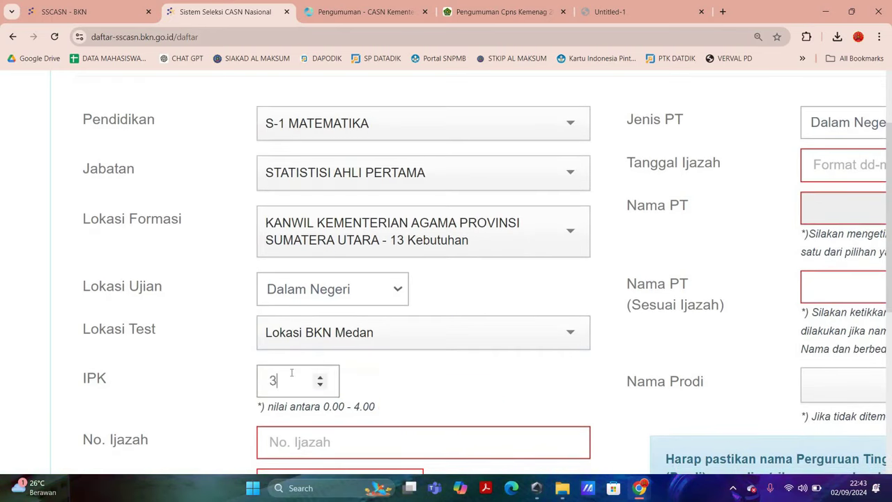
text(,6)
scroll(282, 382, down, 1)
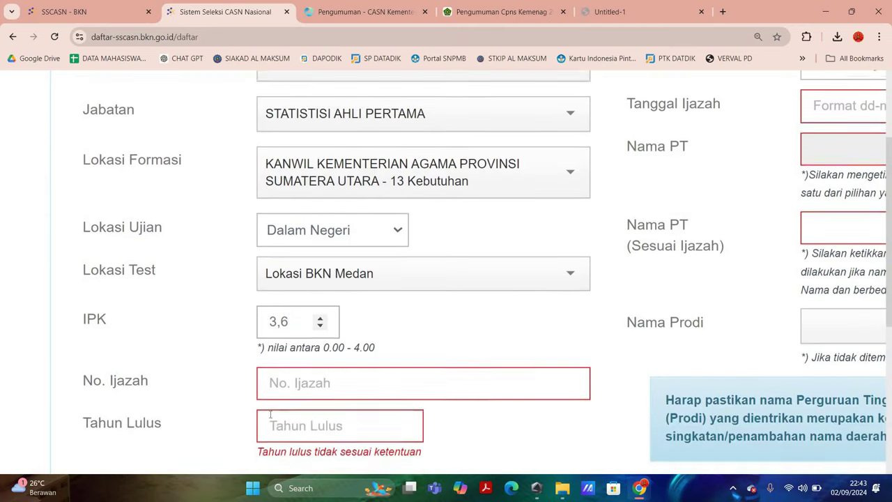
click(280, 387)
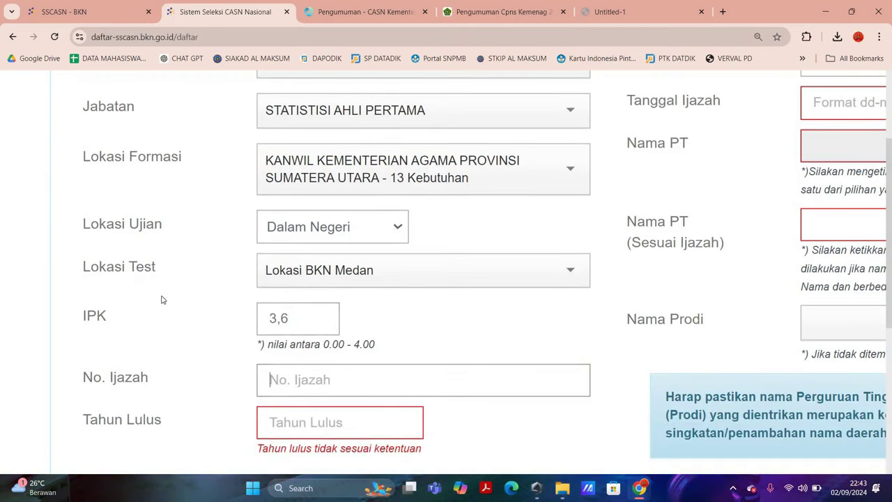
text(13432432)
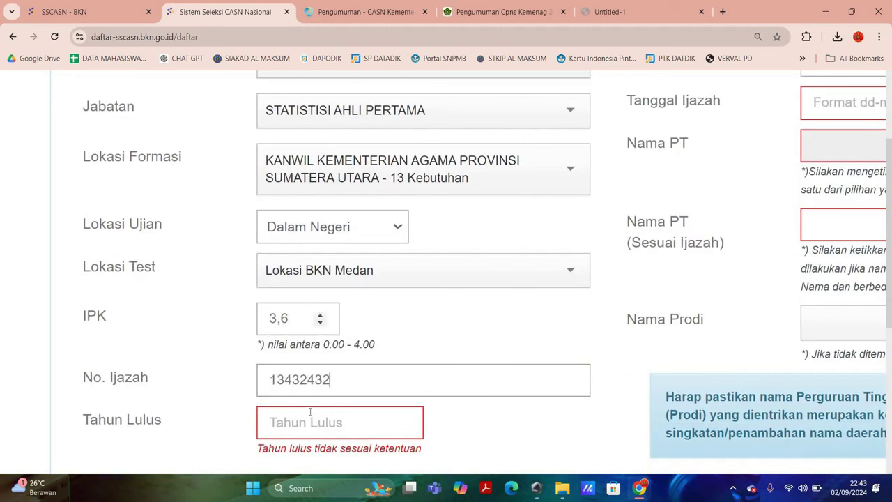
click(304, 416)
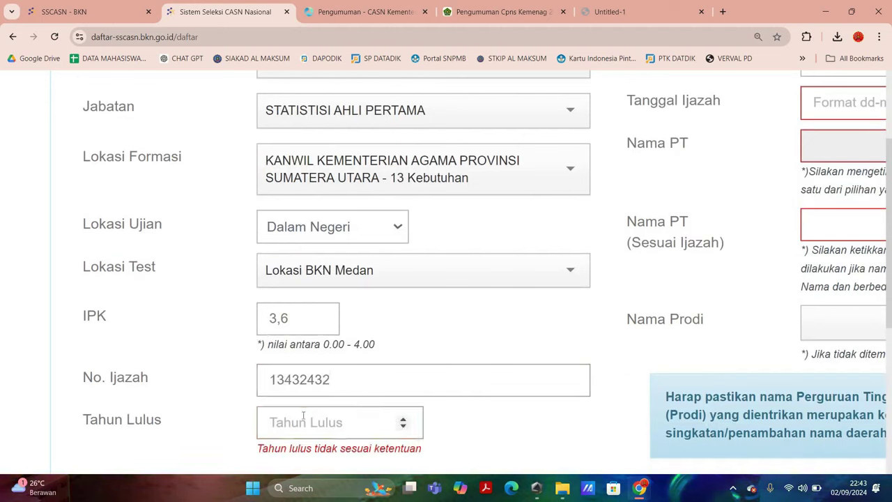
text(2017)
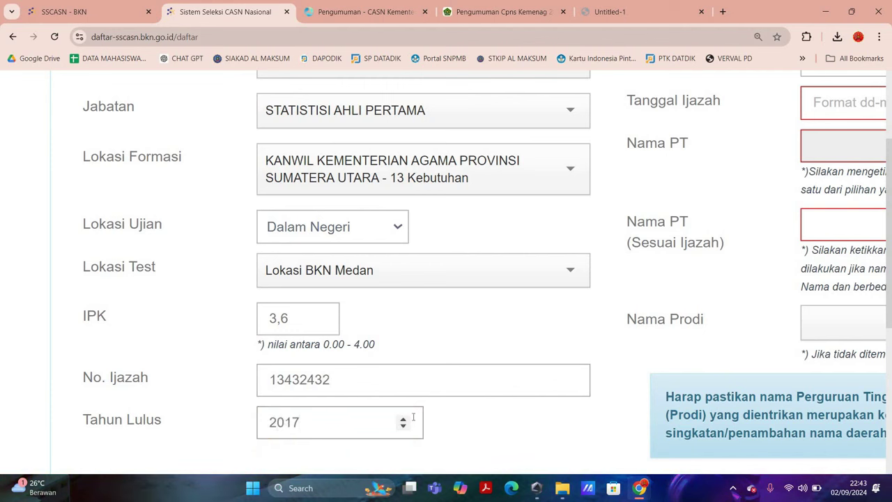
key(ctrl+minus)
key(ctrl+minus)
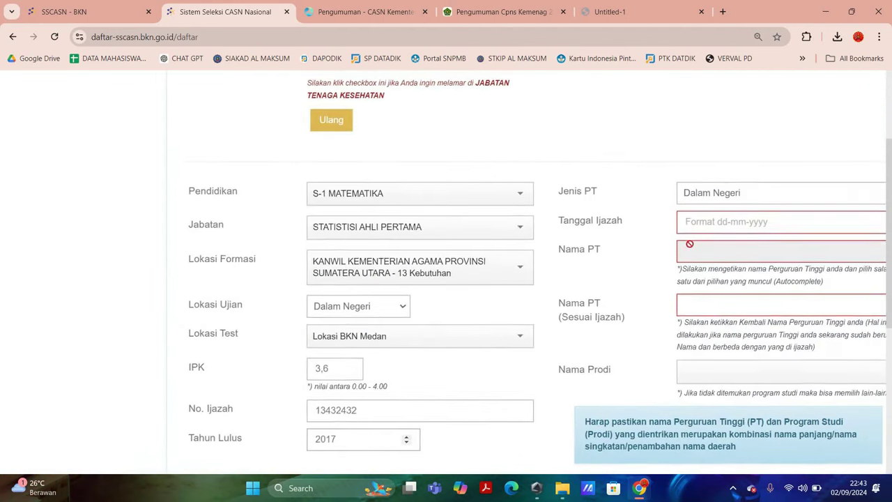
Keep Dalam Negeri as university type and set the diploma date to 13-06-2017
click(773, 193)
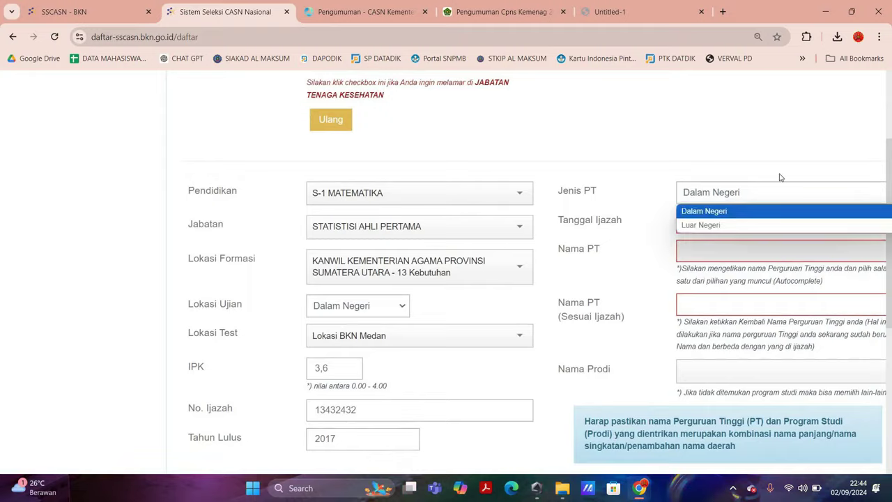
key(ctrl+plus)
key(ctrl+plus)
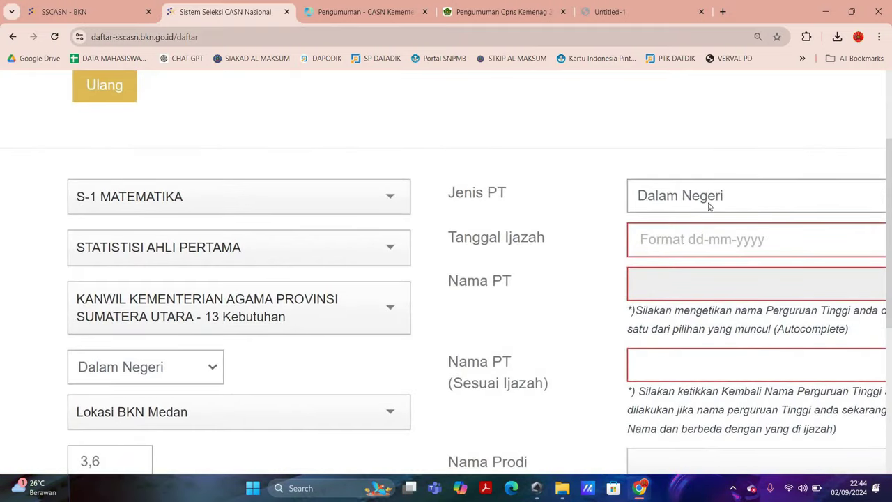
scroll(712, 206, down, 1)
click(662, 180)
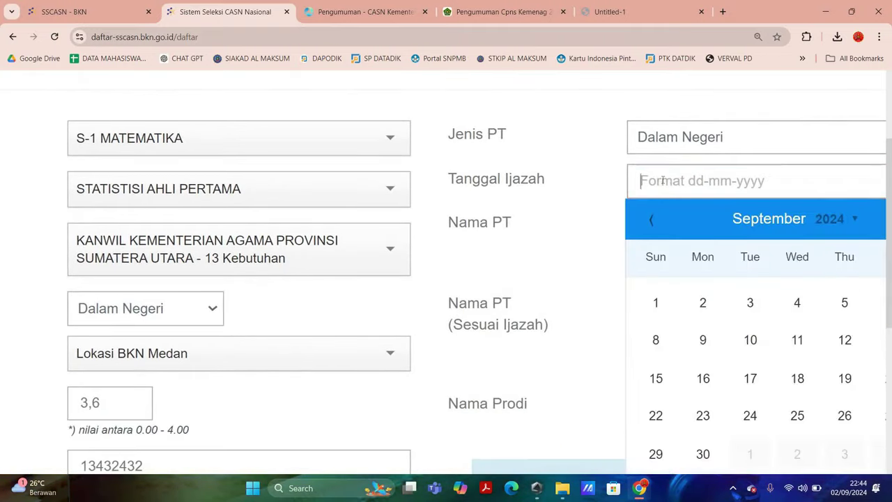
click(831, 219)
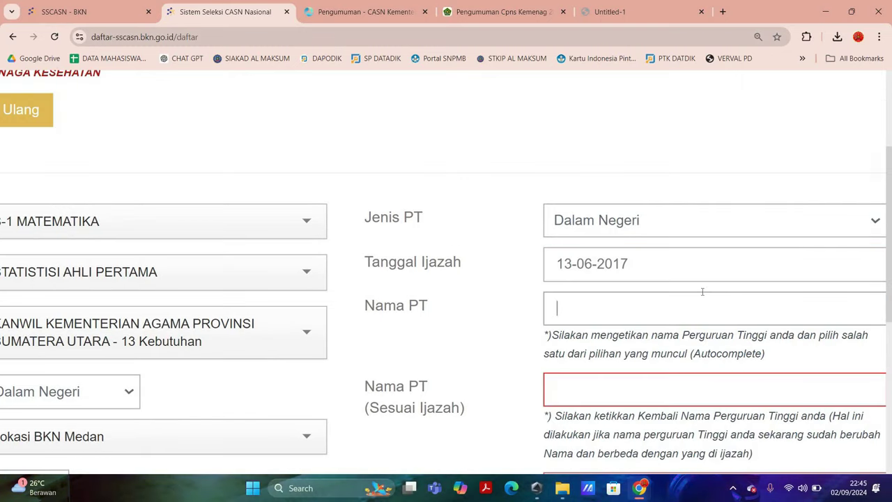
Choose Universitas Negeri Medan as Nama PT and enter UNIVERSITAS NEGERI MEDAN as the diploma's university
click(702, 292)
text(UNIVERSI)
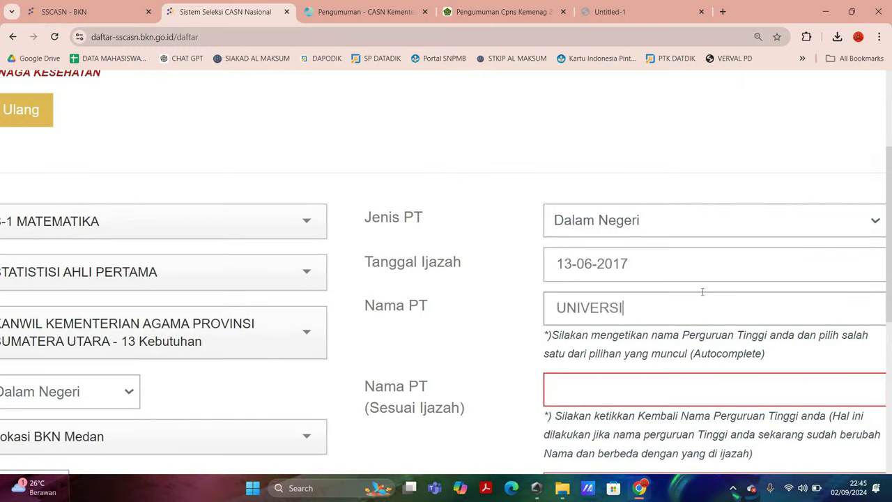
text(TAS NEGERI )
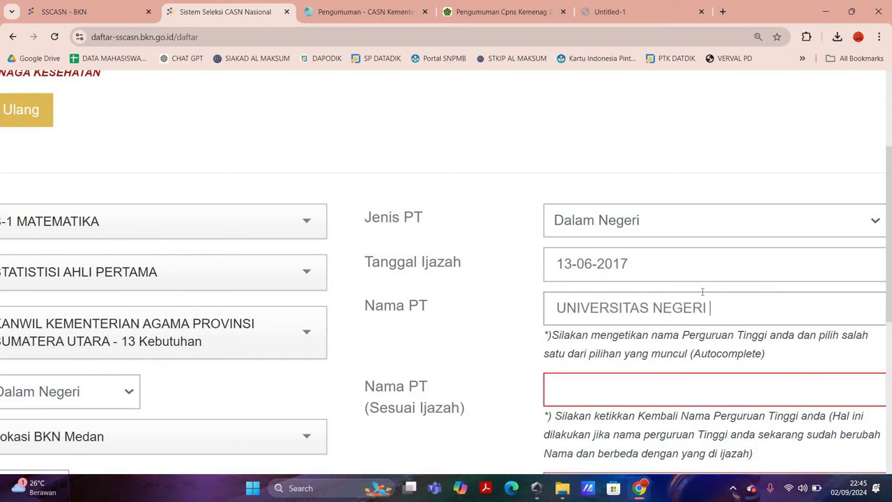
text(MEDA)
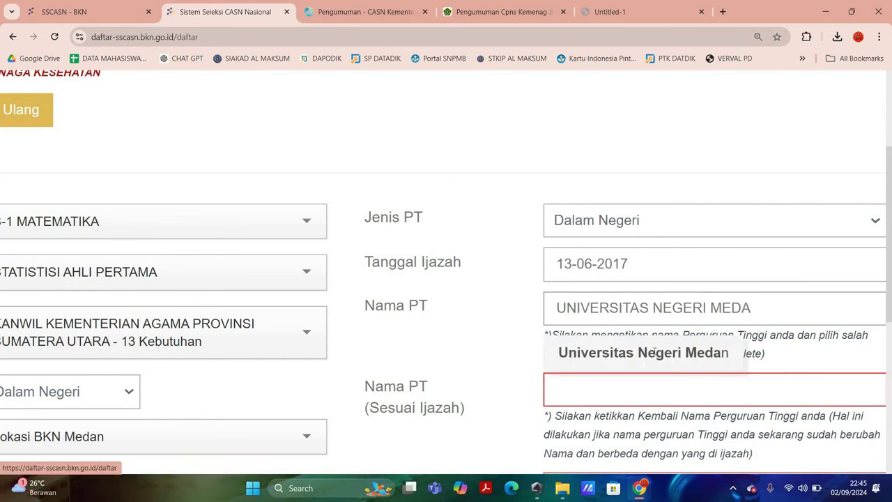
click(643, 353)
scroll(524, 337, down, 1)
scroll(592, 278, down, 1)
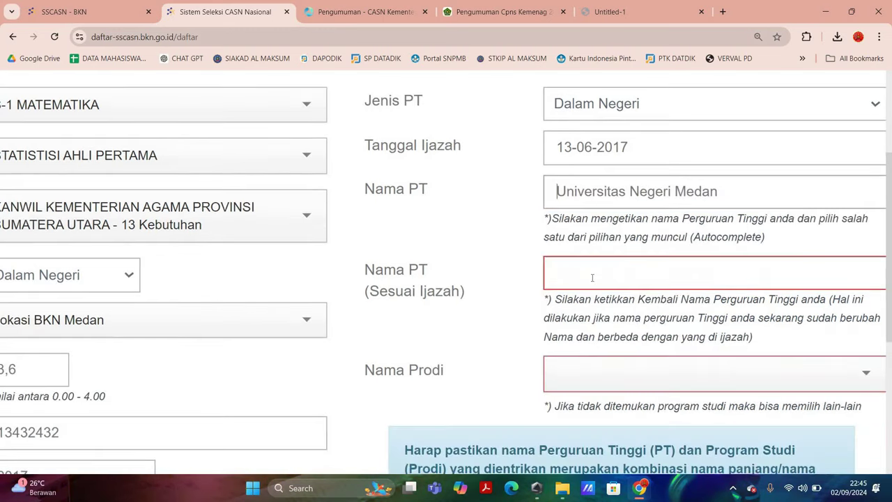
click(592, 277)
text(U)
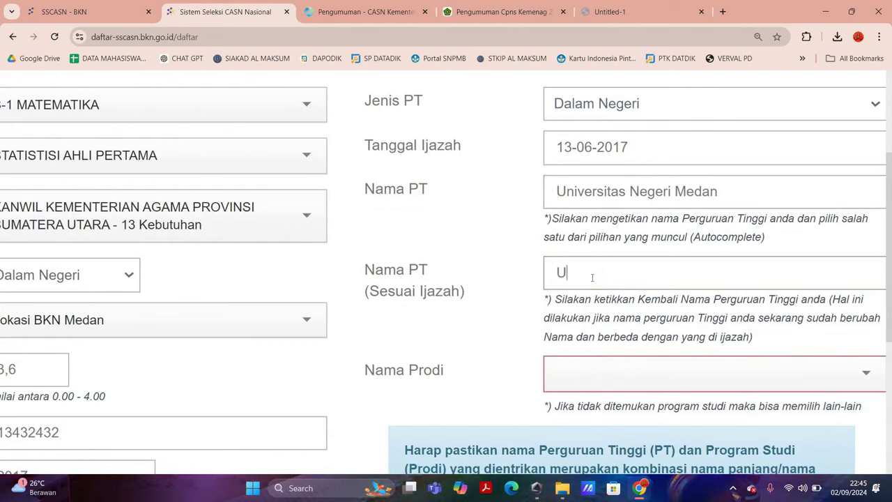
text(NIVERSITAS)
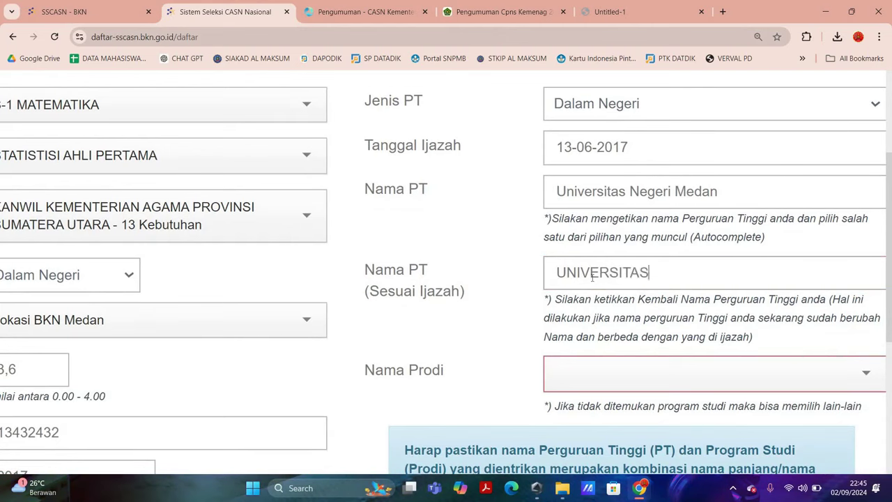
text( NEGERI MED)
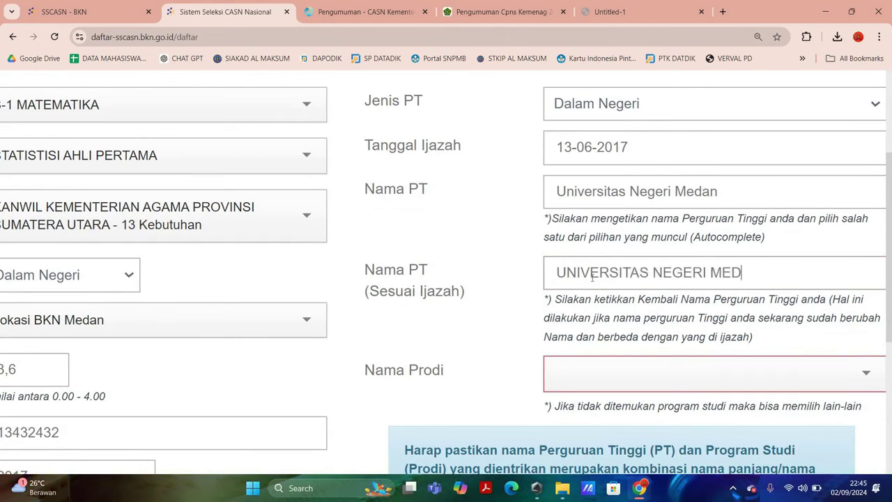
text(AN)
scroll(528, 186, down, 2)
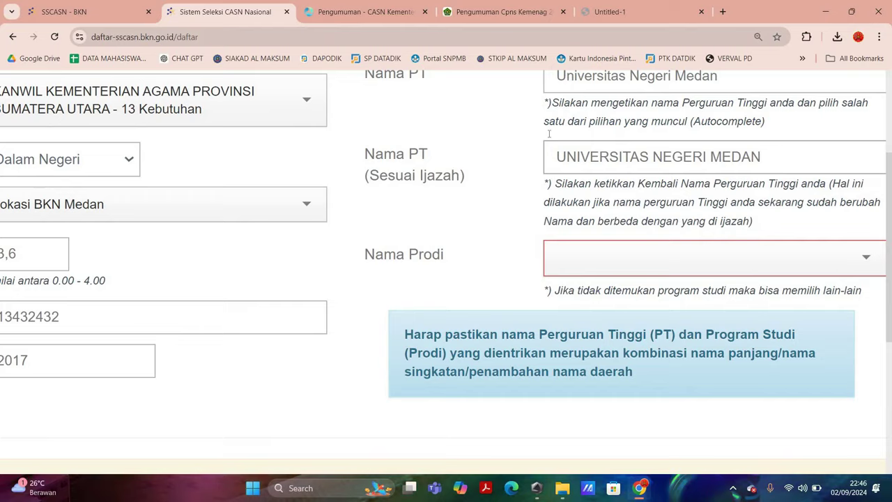
scroll(547, 140, up, 1)
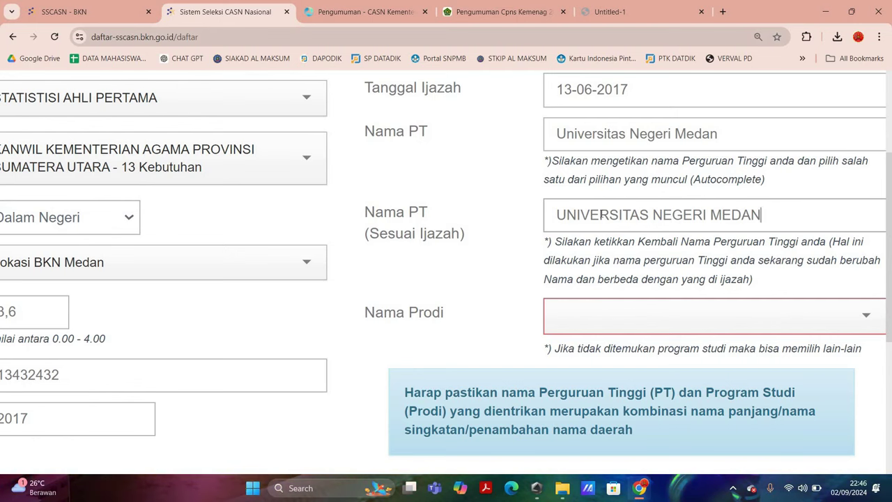
Choose S1 Matematika as the study programme by searching MAT
scroll(673, 302, down, 1)
click(666, 262)
text(MAT)
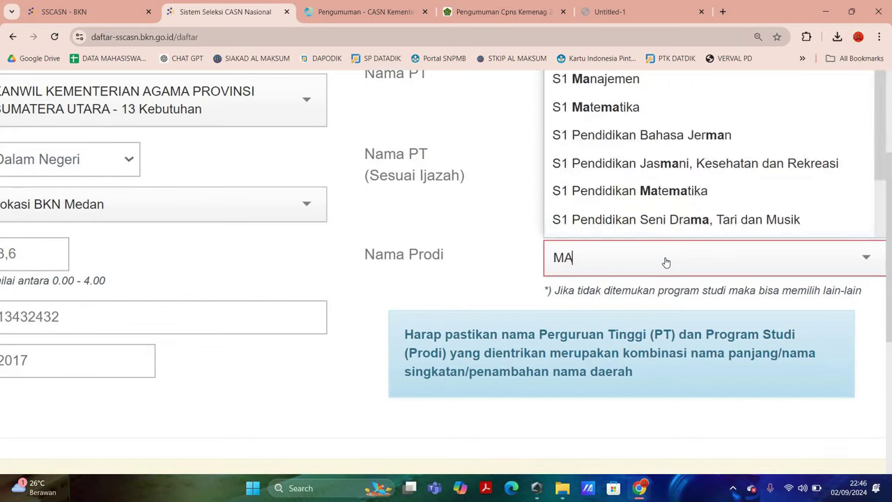
click(664, 298)
scroll(656, 214, down, 3)
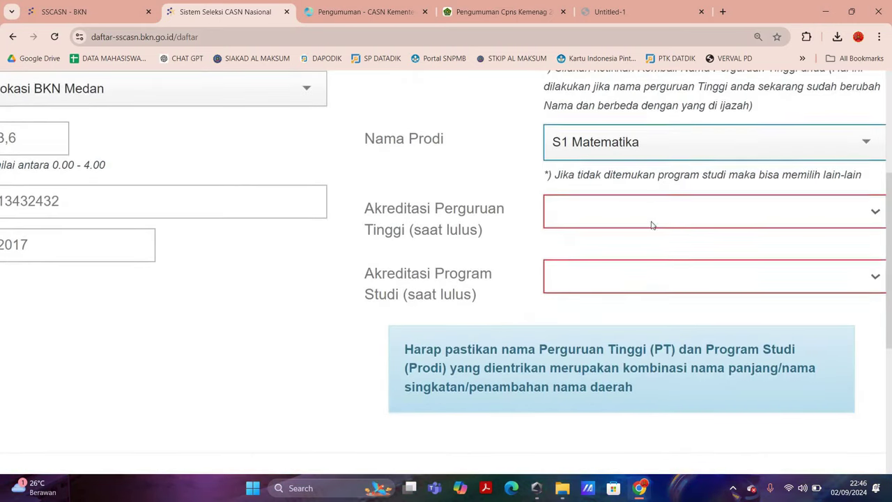
Pick B/Sangat Baik for Akreditasi Perguruan Tinggi and Akreditasi Program Studi
click(651, 222)
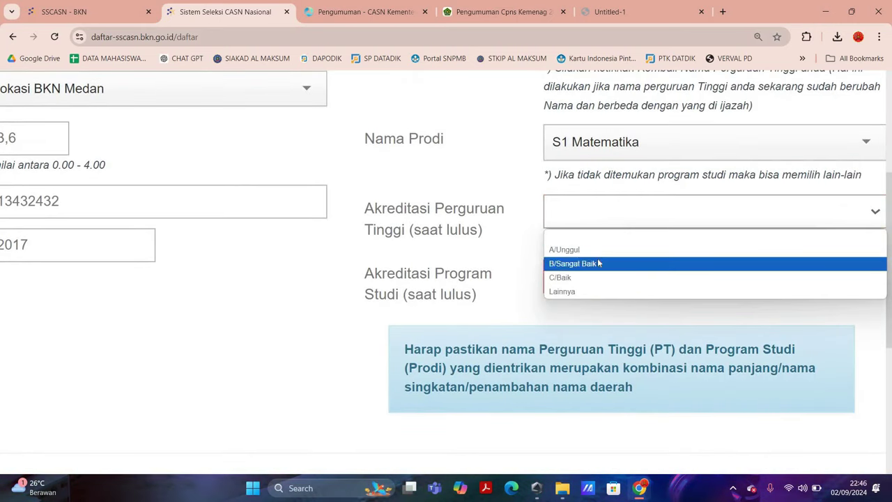
click(642, 263)
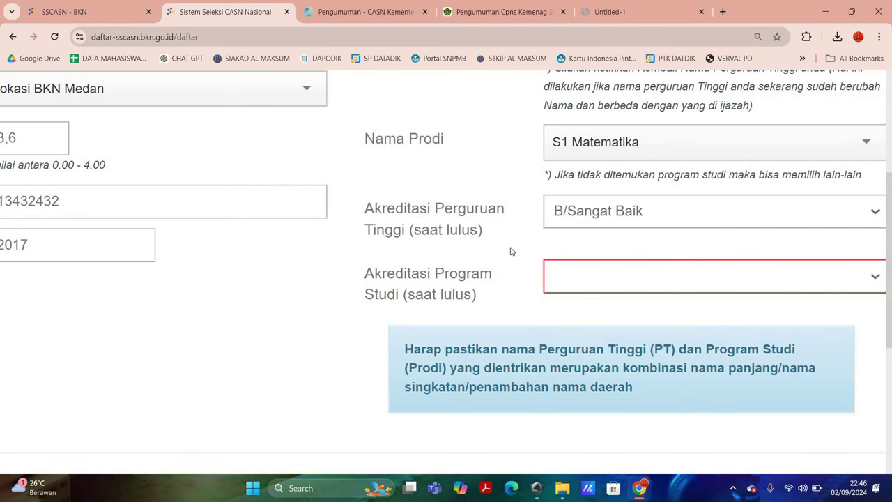
click(578, 218)
click(578, 218)
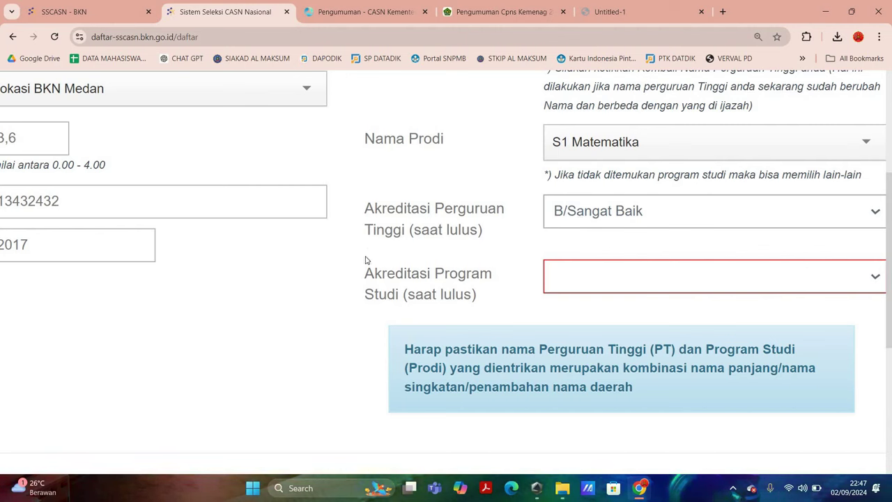
click(607, 278)
click(593, 325)
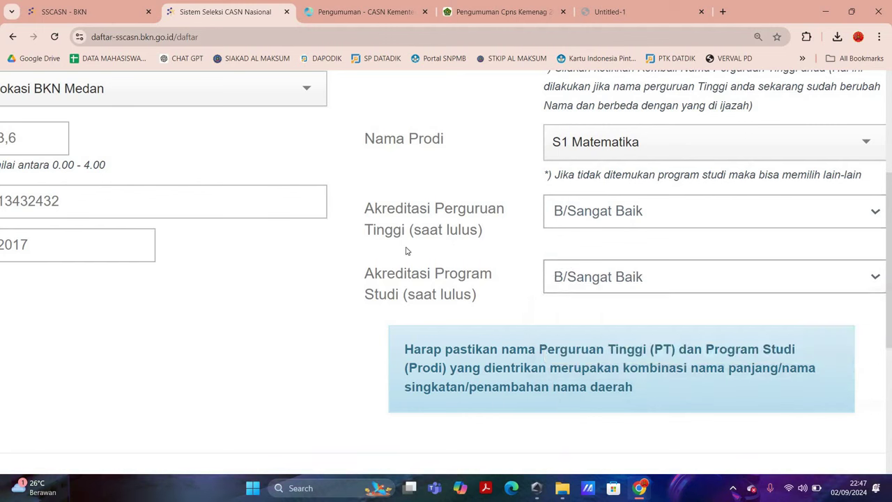
key(ctrl+minus)
key(ctrl+minus)
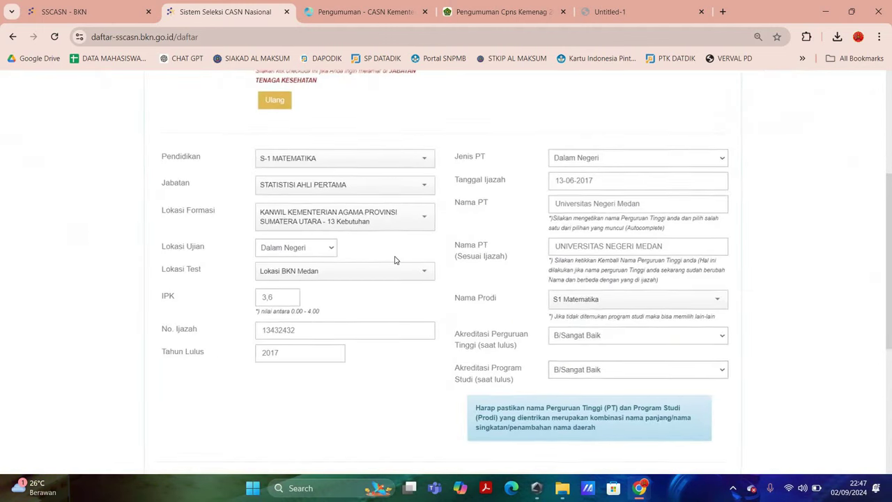
Enter the CAPTCHA code 3F90 and submit the education and formation details
scroll(315, 363, down, 3)
scroll(315, 363, down, 2)
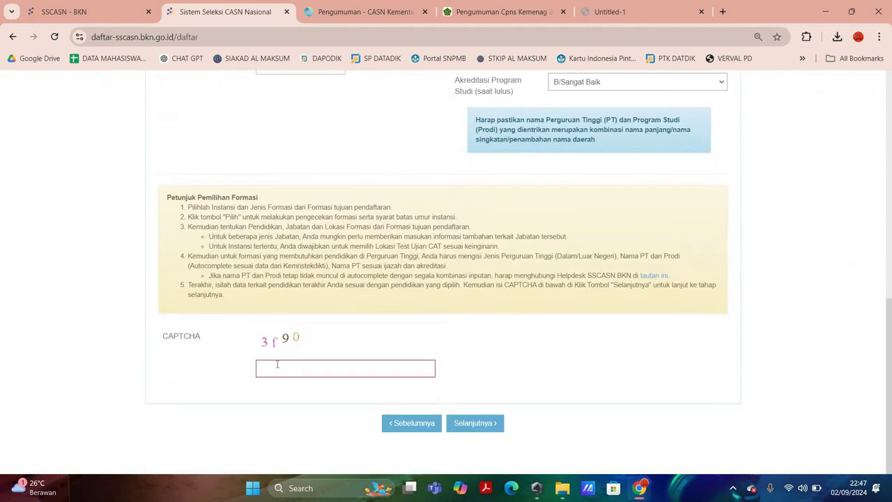
click(277, 364)
key(ctrl+plus)
key(ctrl+plus)
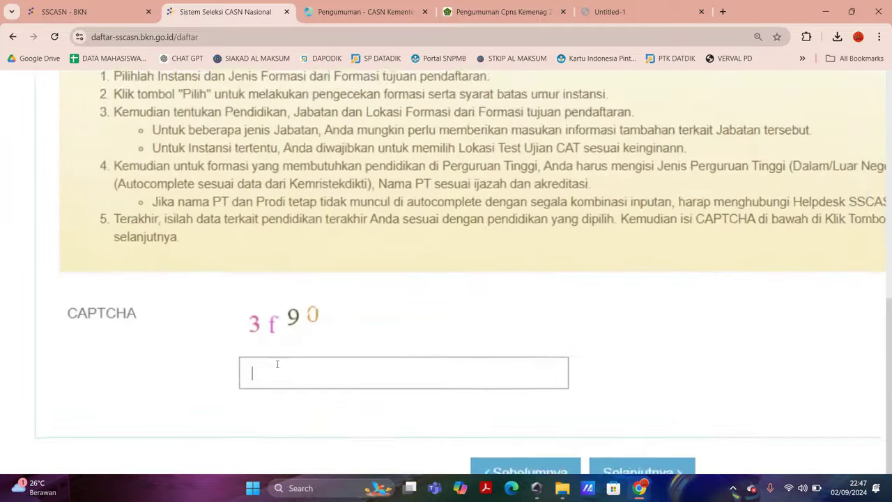
text(3F90)
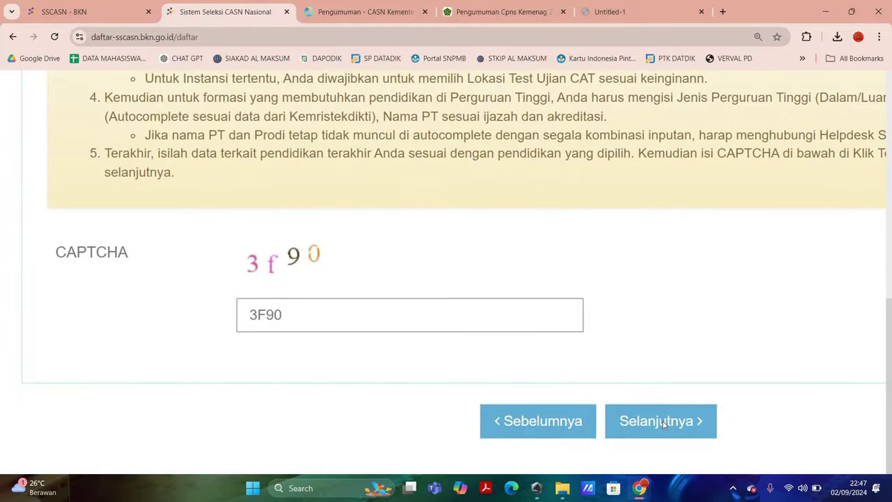
click(664, 421)
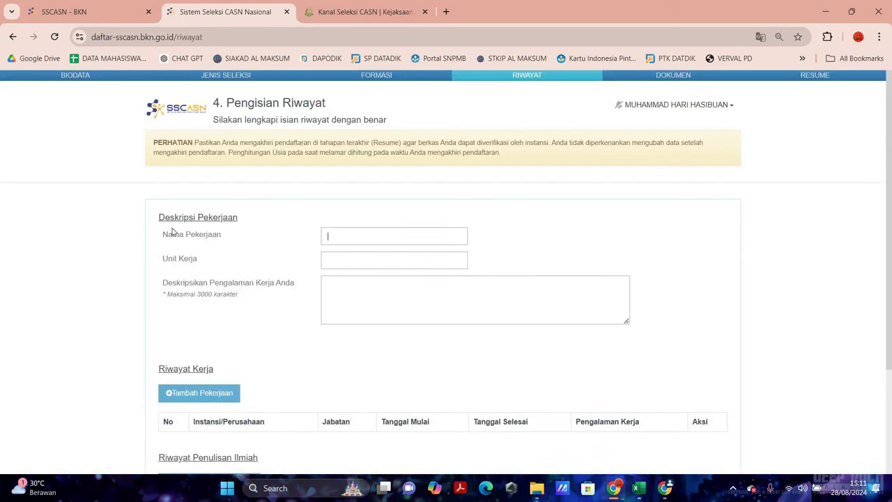
Scroll down the Riwayat page and open the Tambah Pekerjaan work-history form
drag(209, 253, 257, 259)
triple_click(258, 259)
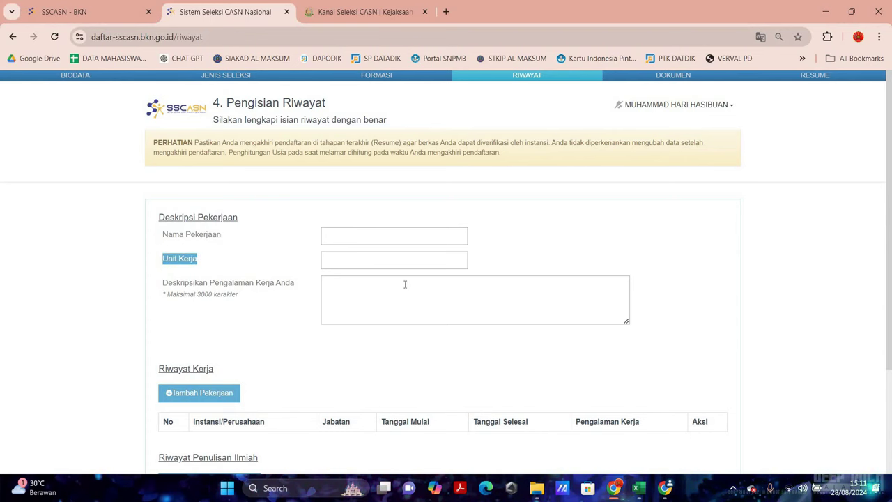
scroll(109, 294, down, 3)
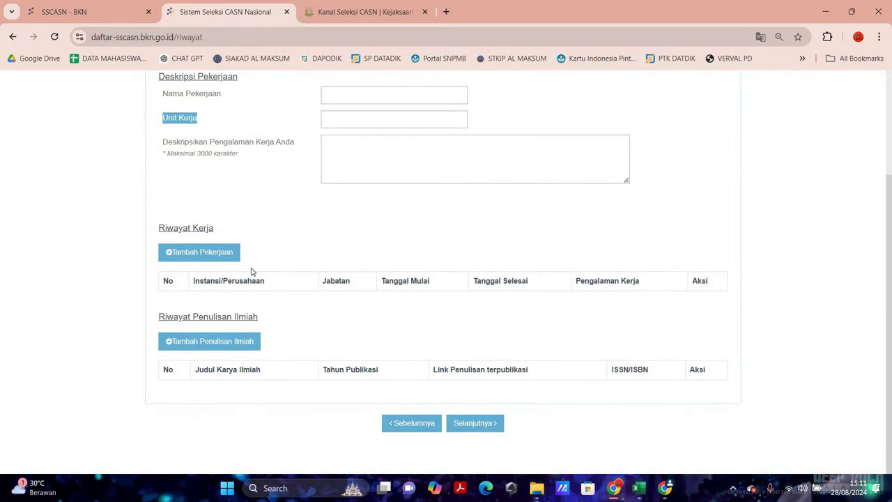
click(214, 252)
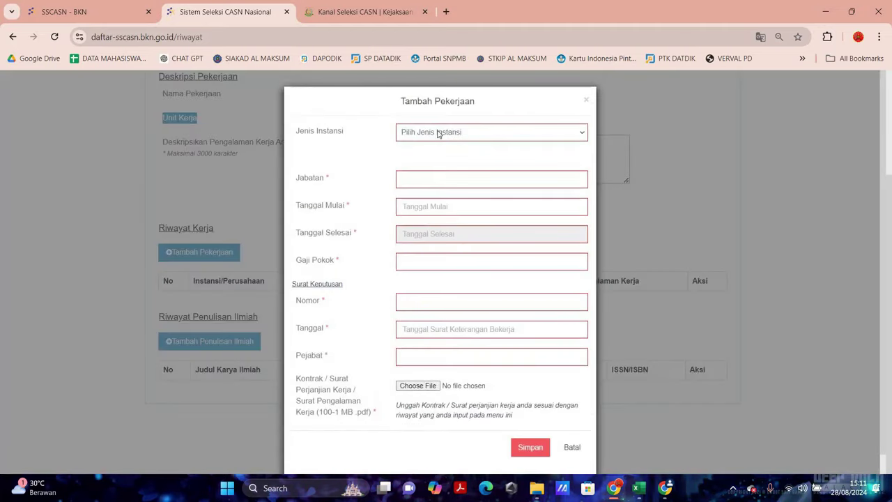
Check the Jenis Instansi choices without selecting one, then cancel the Tambah Pekerjaan form
click(532, 140)
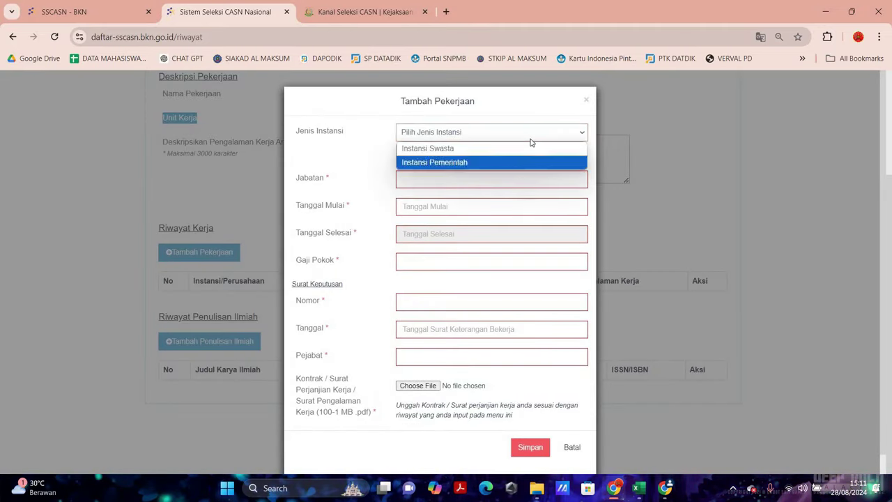
click(456, 182)
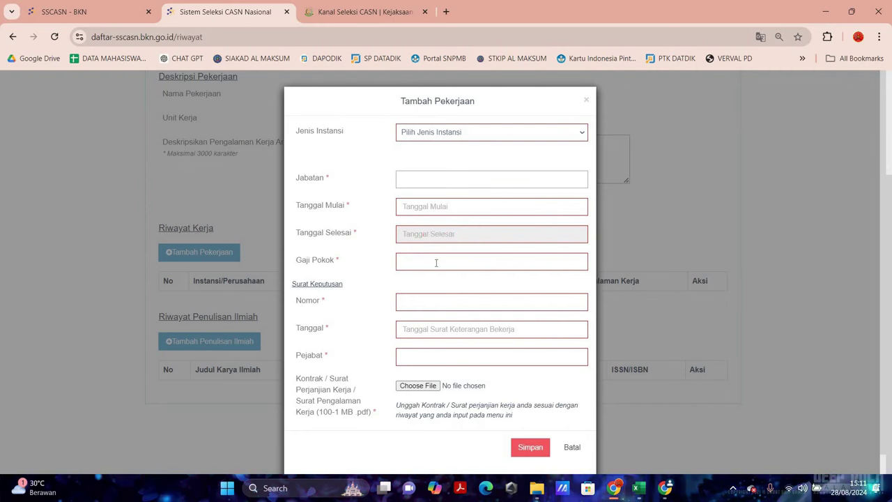
scroll(389, 276, down, 1)
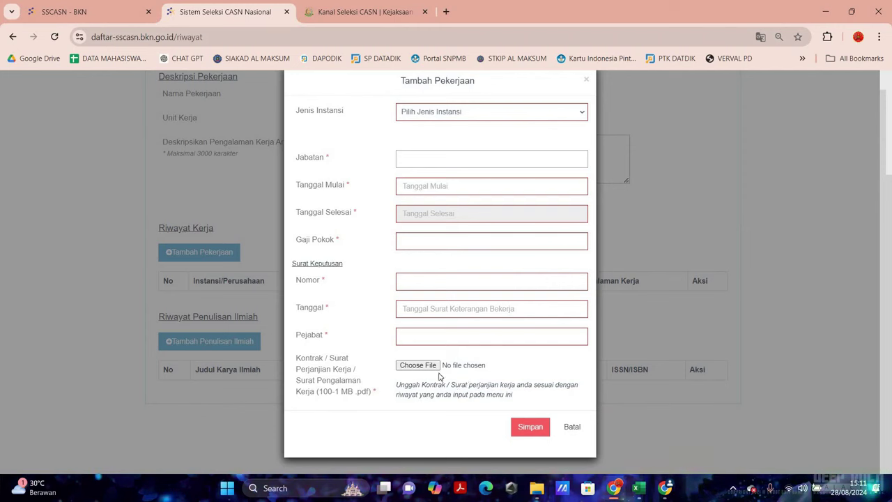
click(574, 427)
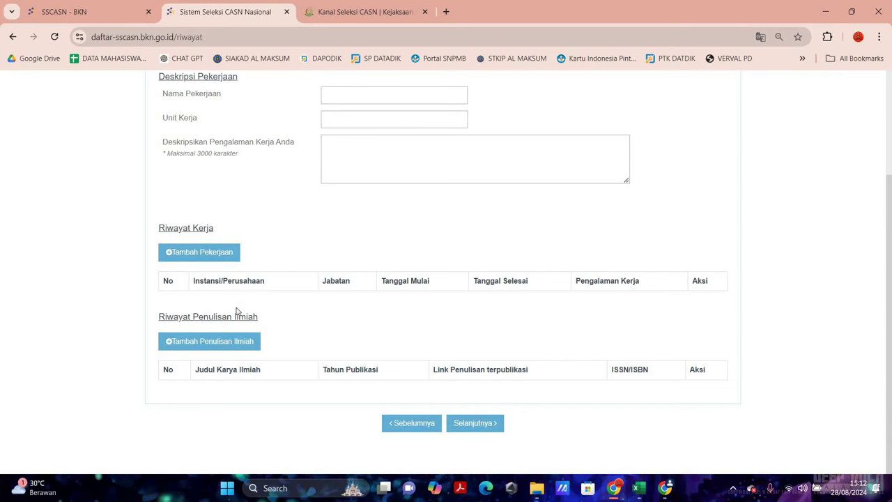
Cancel the Tambah Penulisan Ilmiah form unsaved and continue to the Dokumen page
click(226, 344)
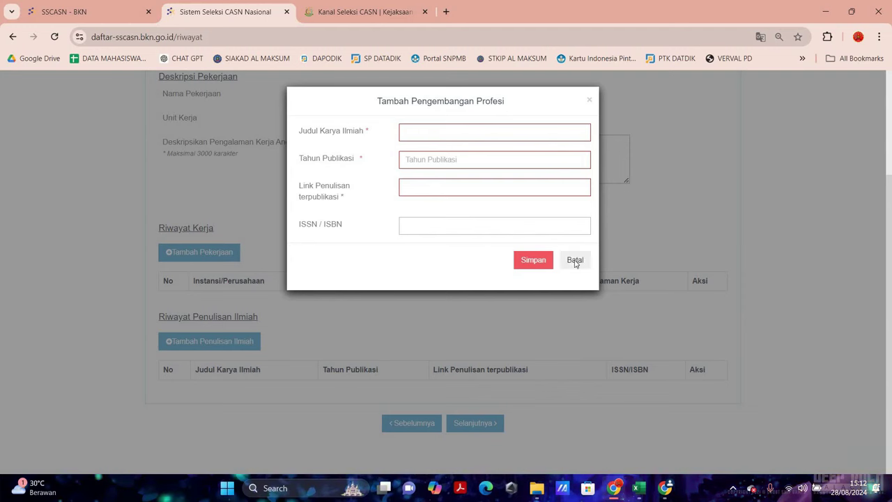
click(340, 218)
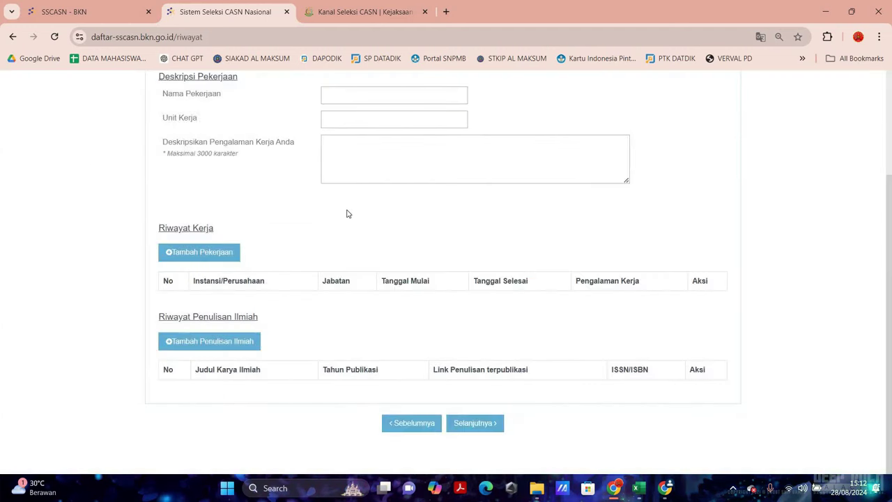
scroll(494, 253, up, 2)
scroll(468, 251, down, 2)
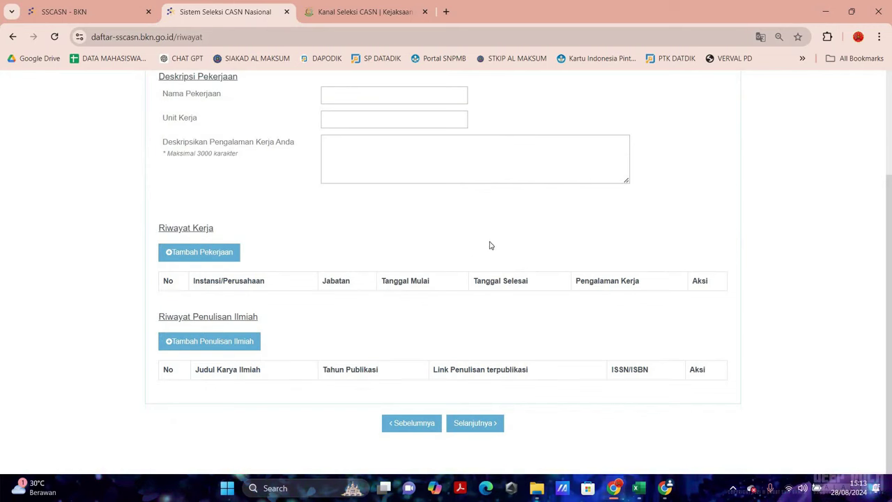
scroll(466, 235, up, 1)
scroll(466, 235, up, 1)
scroll(552, 333, down, 3)
key(Return)
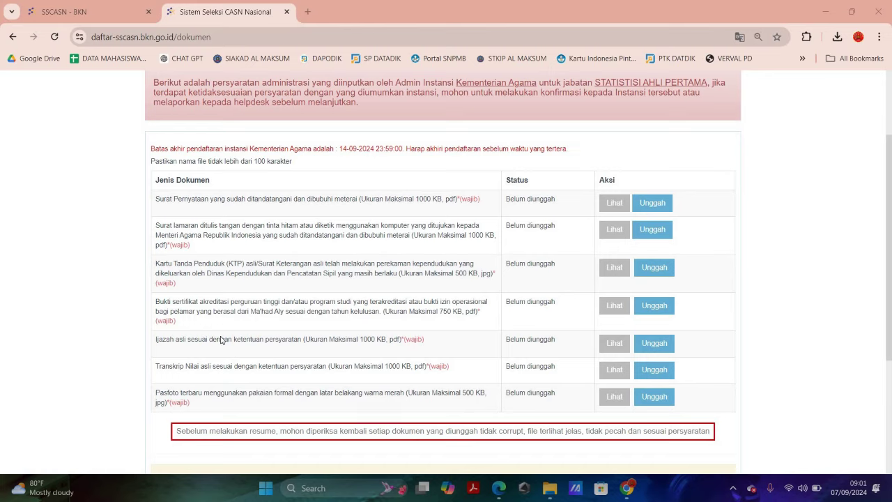
scroll(399, 211, down, 1)
scroll(399, 211, up, 2)
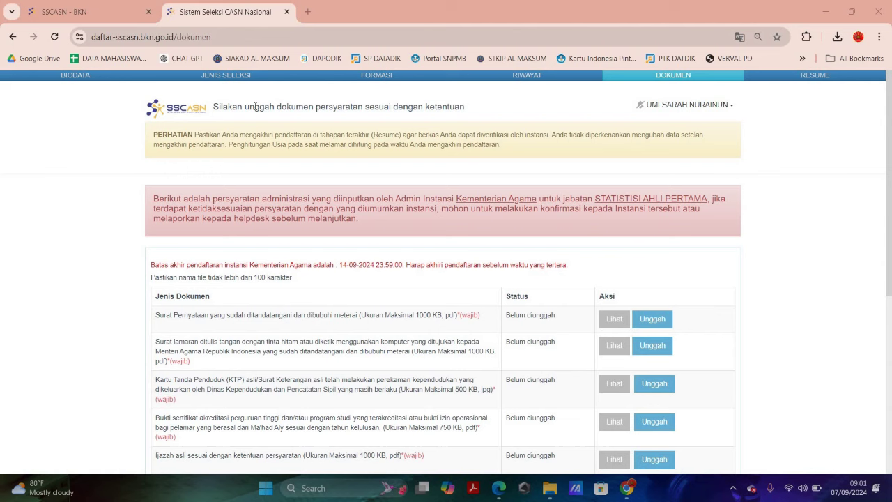
scroll(253, 153, down, 2)
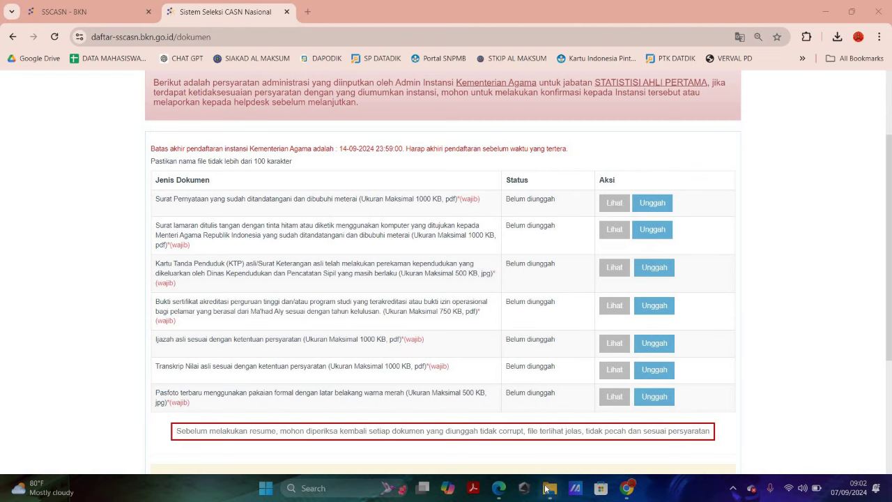
mouse_move(550, 489)
click(481, 425)
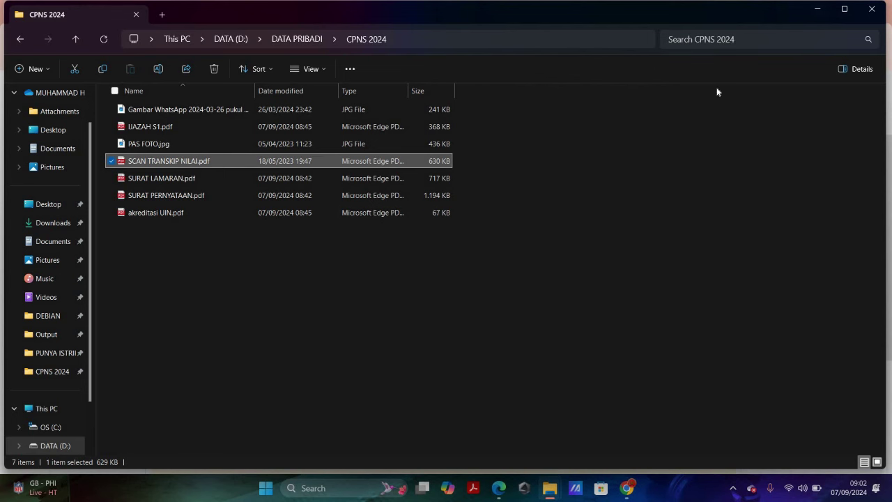
key(super+Down)
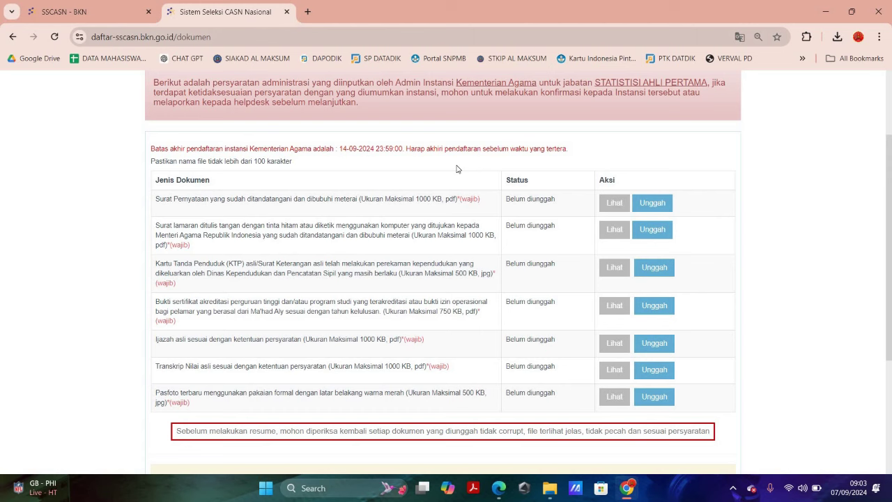
Open pdf2doc.com in a new browser tab, then return to the SSCASN tab
click(307, 11)
text(PDF)
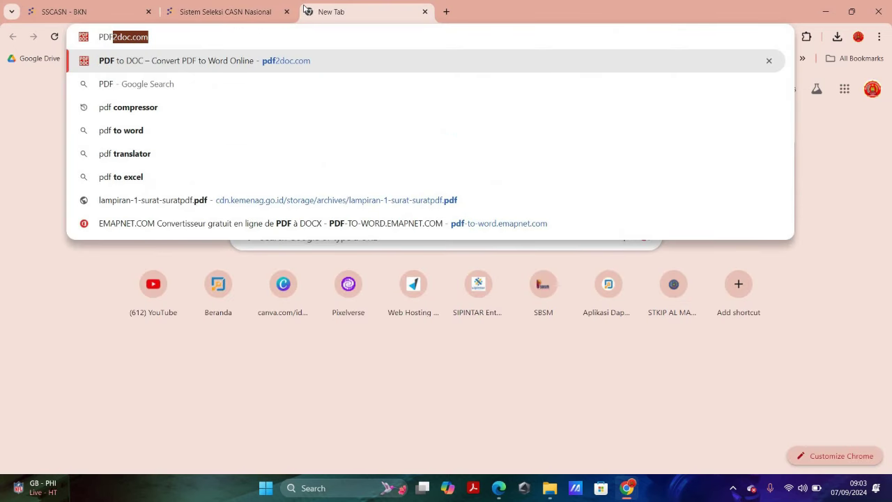
key(Return)
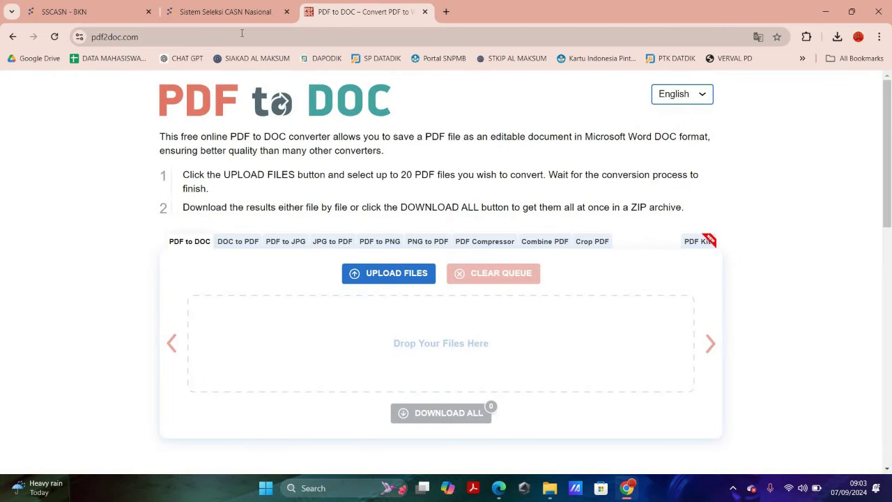
click(246, 10)
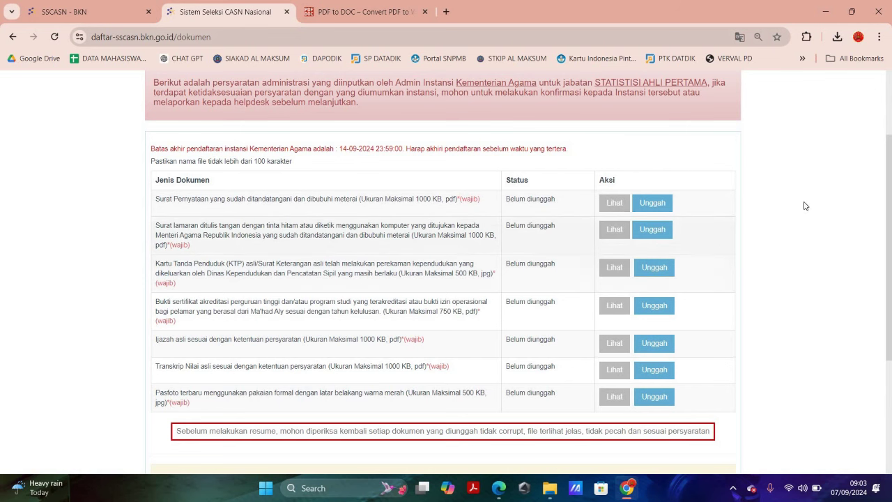
Start the Surat Pernyataan upload with Meterai Konvensional (Tempel) and pick SURAT PERNYATAAN.pdf
click(653, 203)
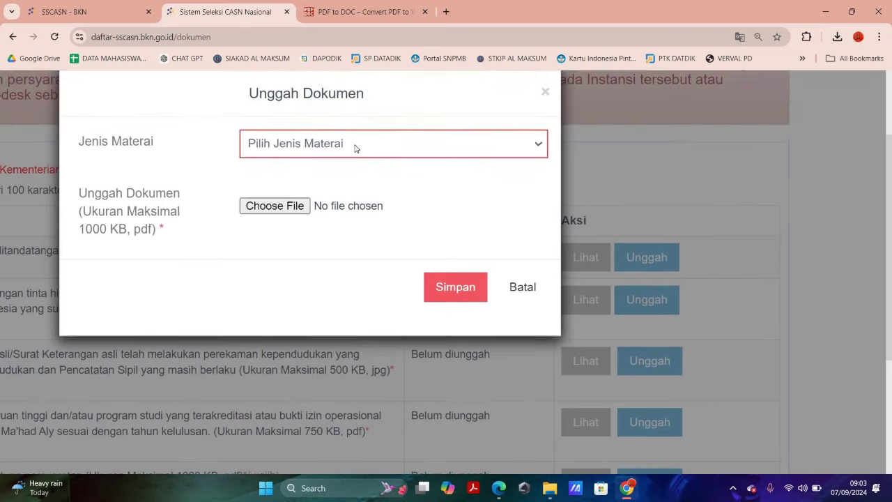
click(353, 151)
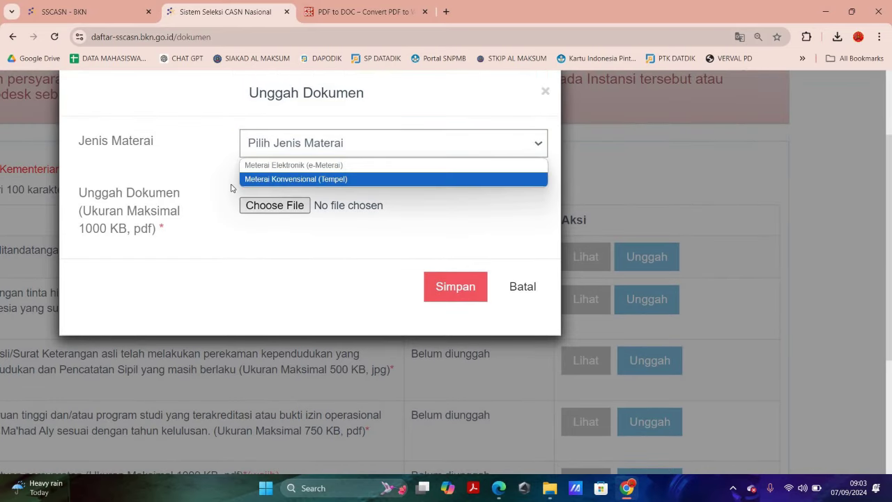
click(315, 180)
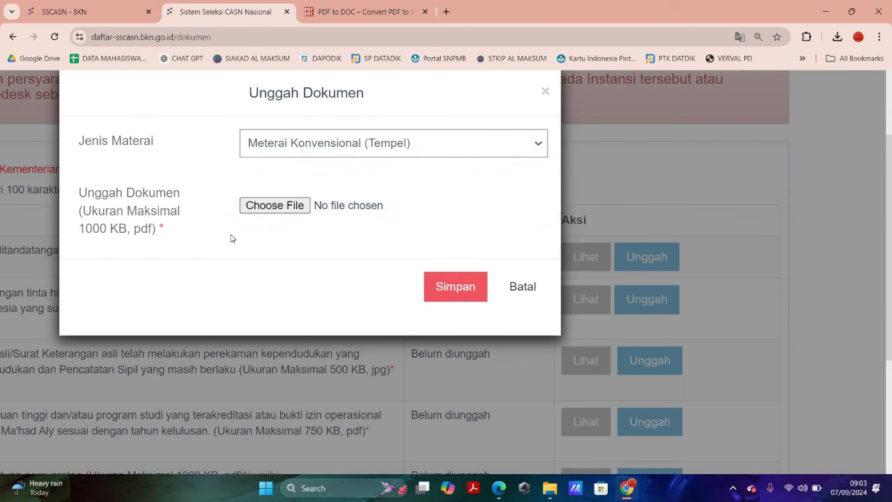
click(275, 205)
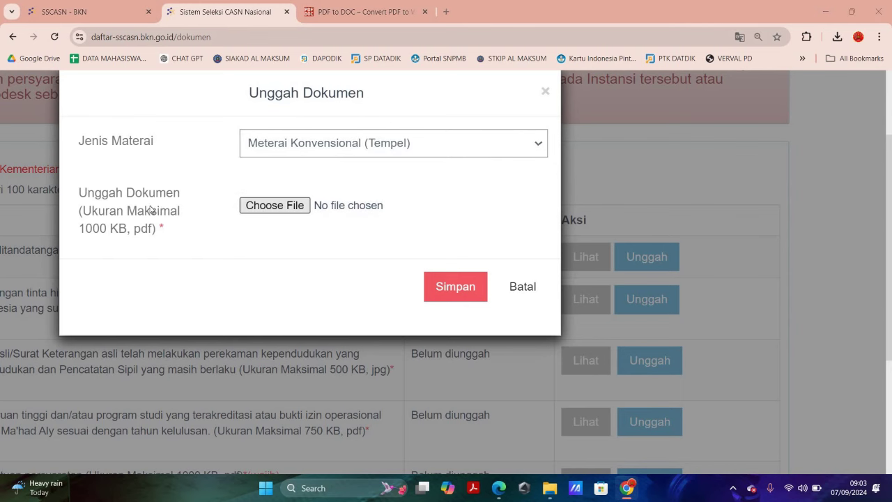
double_click(183, 161)
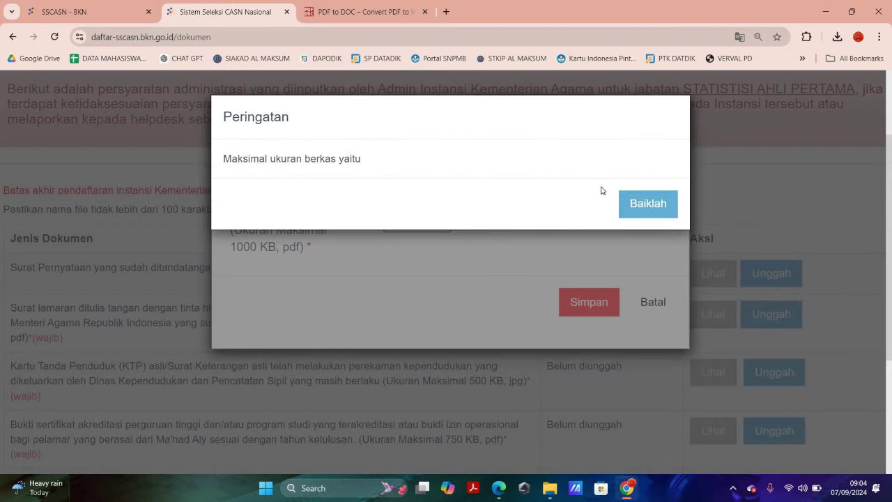
Dismiss the 1000 KB size warning, close the file picker, and switch to the PDF converter
key(Return)
click(413, 226)
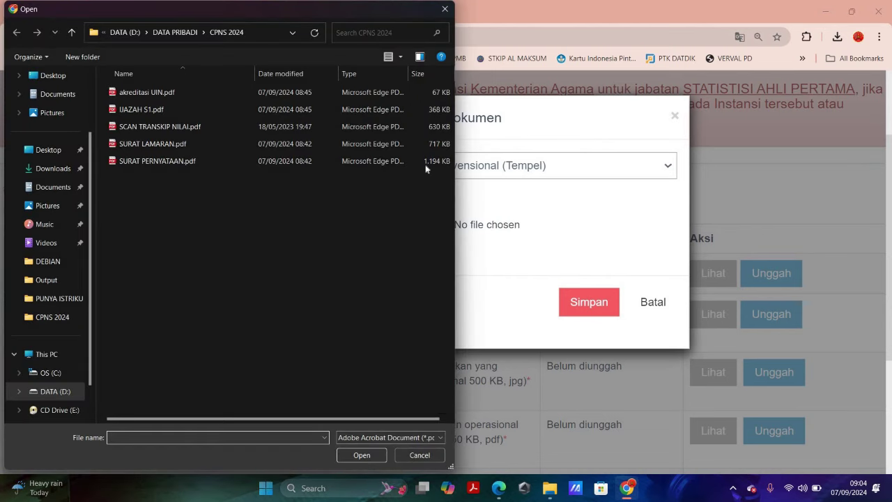
click(444, 10)
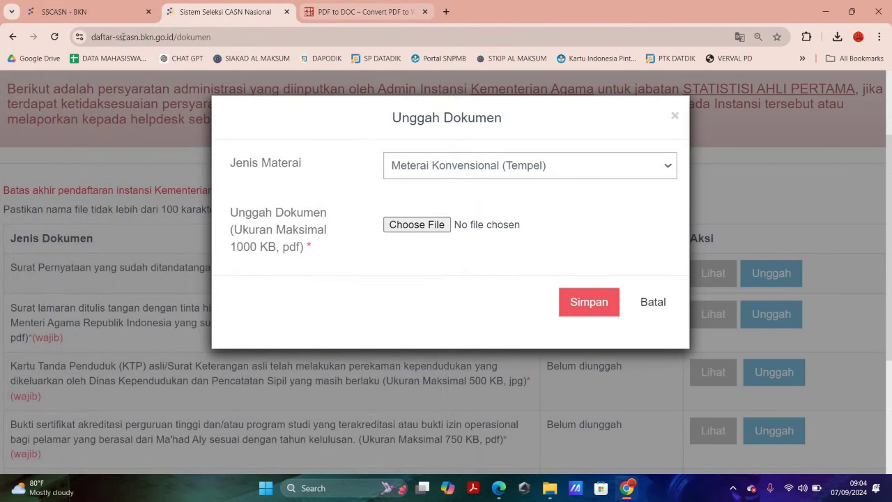
key(ctrl+Tab)
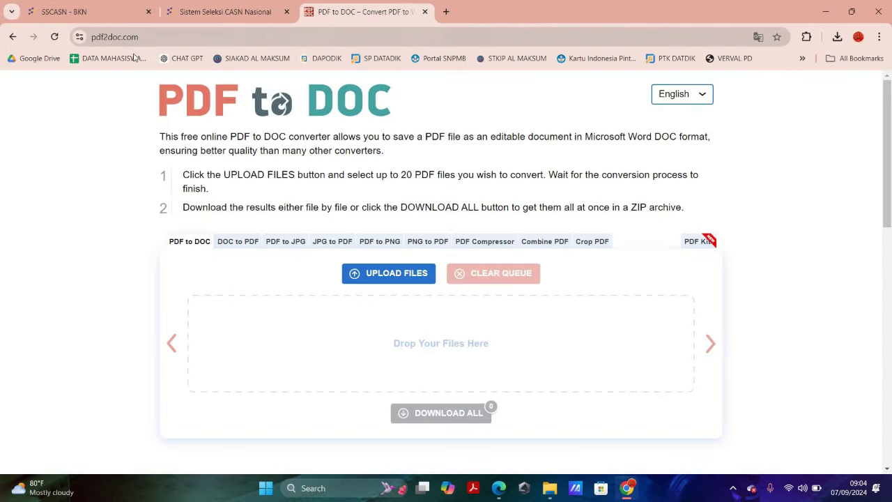
Compress SURAT PERNYATAAN.pdf by 76% to 290 KB, download it, and reopen SSCASN's file chooser
click(483, 241)
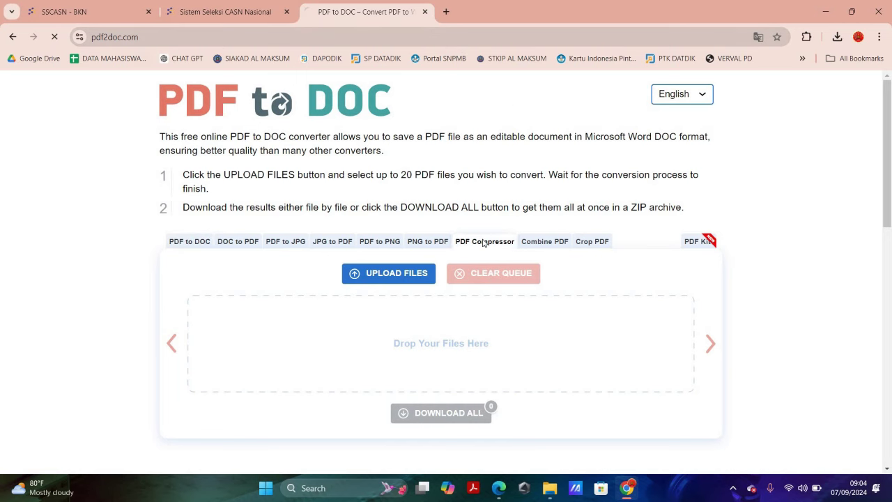
scroll(483, 242, up, 3)
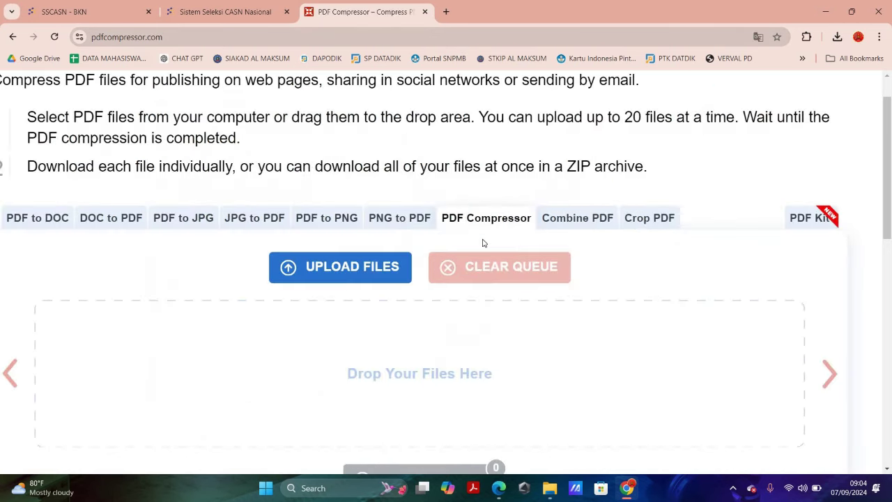
scroll(483, 242, down, 3)
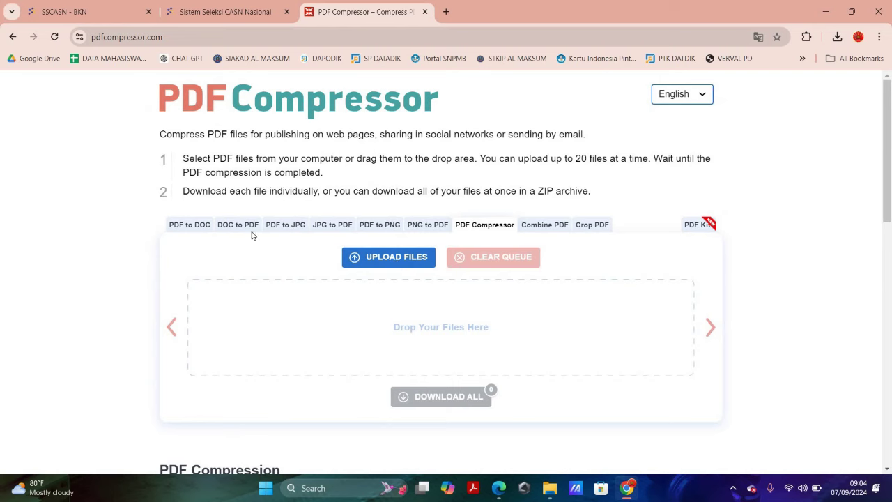
click(227, 267)
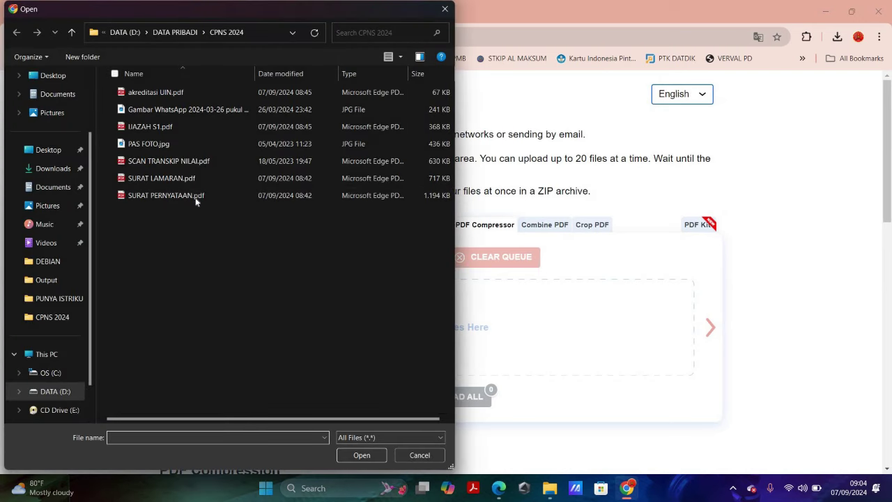
double_click(196, 196)
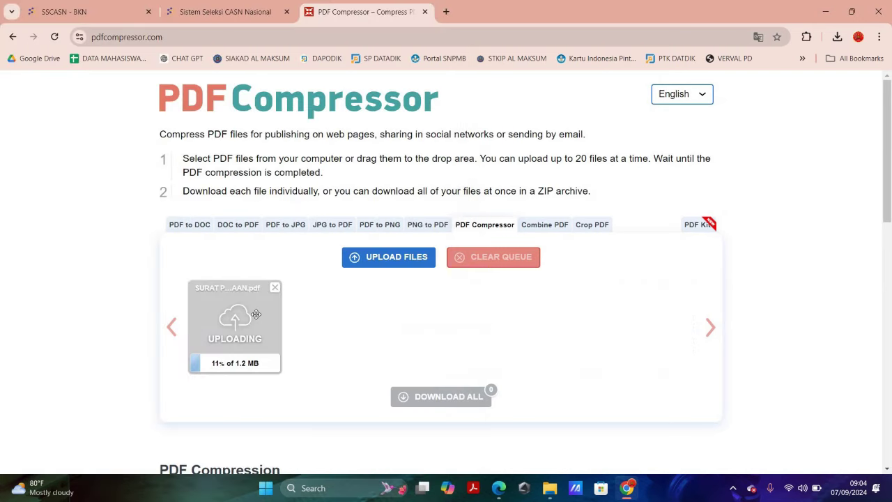
click(235, 364)
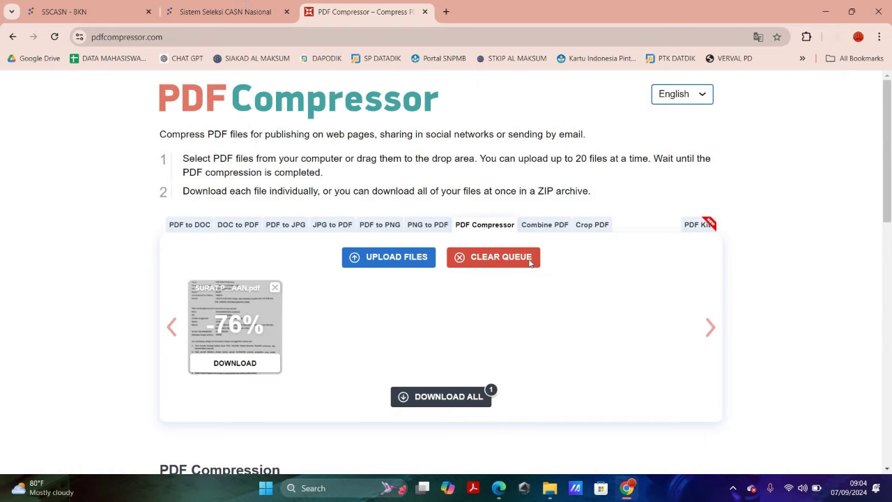
key(ctrl+shift+Tab)
click(415, 224)
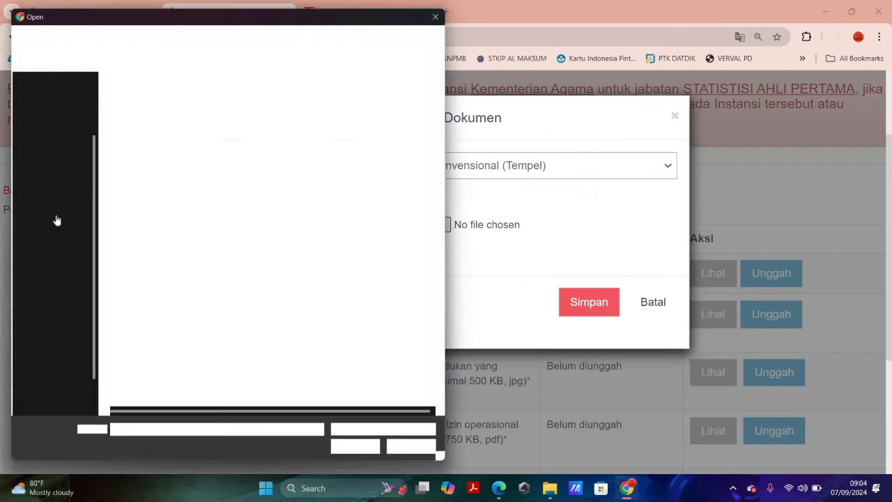
Upload SURAT PERNYATAAN-min.pdf from Downloads as the Surat Pernyataan and close the form
click(52, 169)
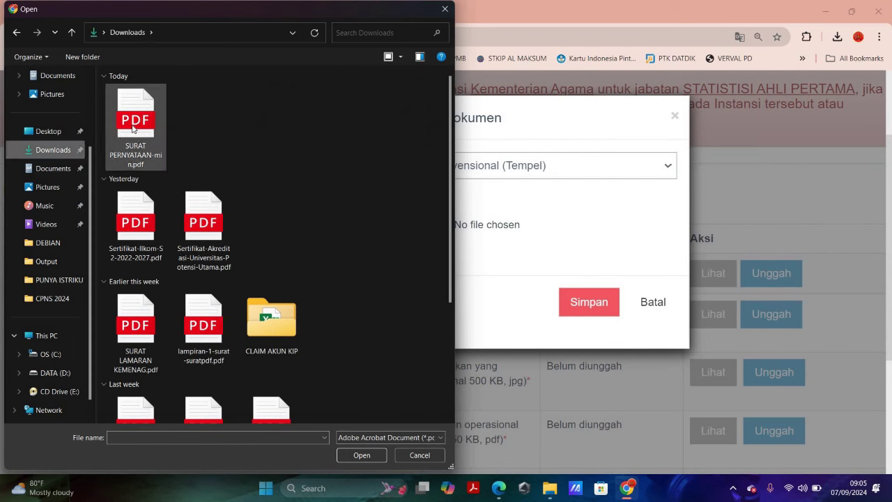
key(Return)
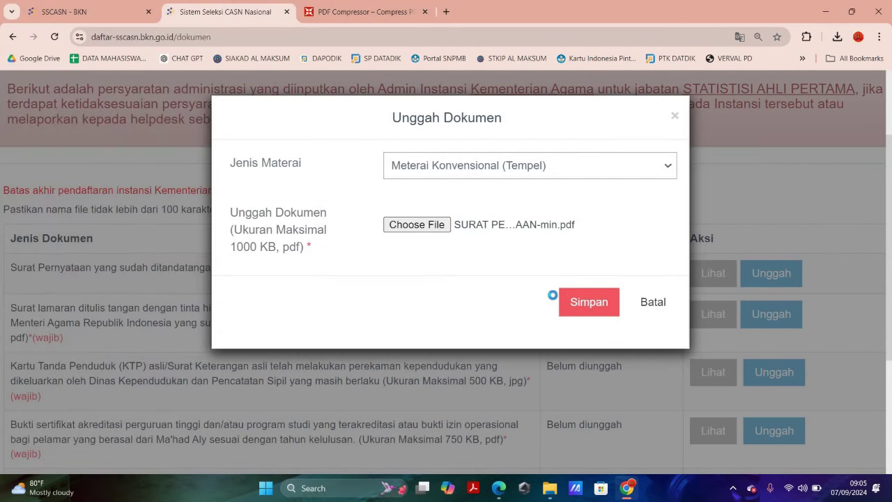
click(563, 294)
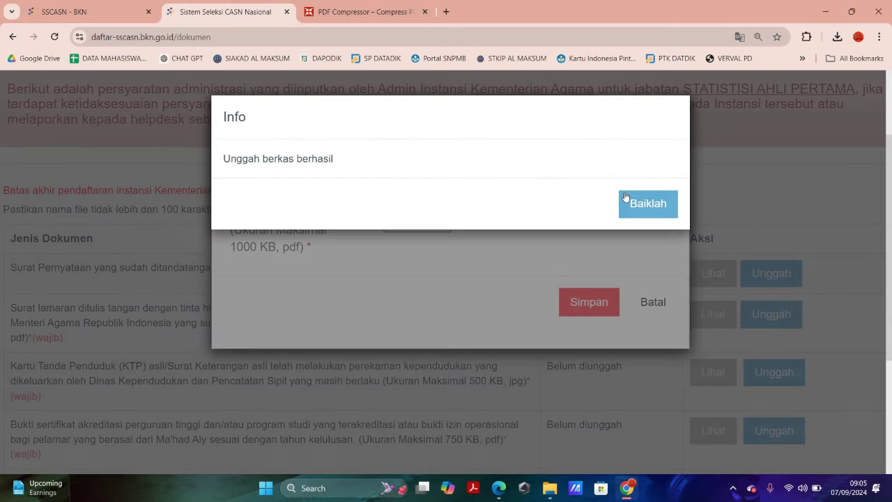
click(655, 208)
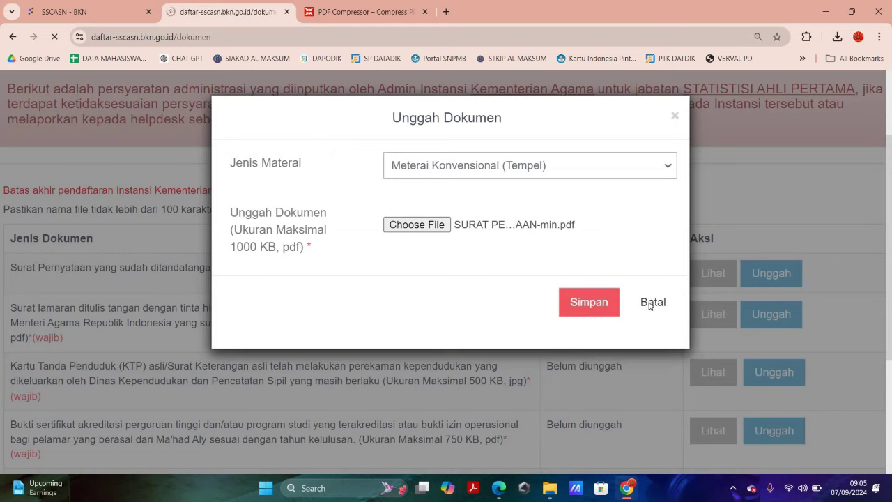
click(651, 298)
Preview the uploaded statement letter PDF and close the preview
scroll(650, 289, down, 4)
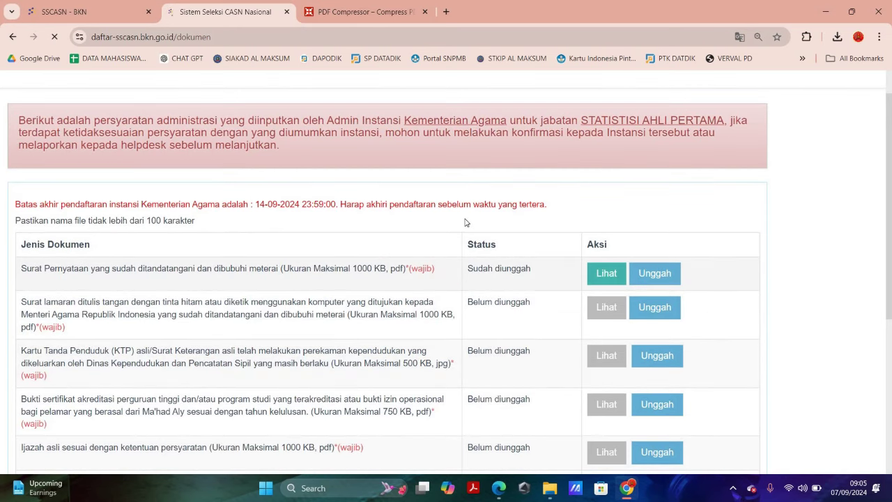
click(607, 273)
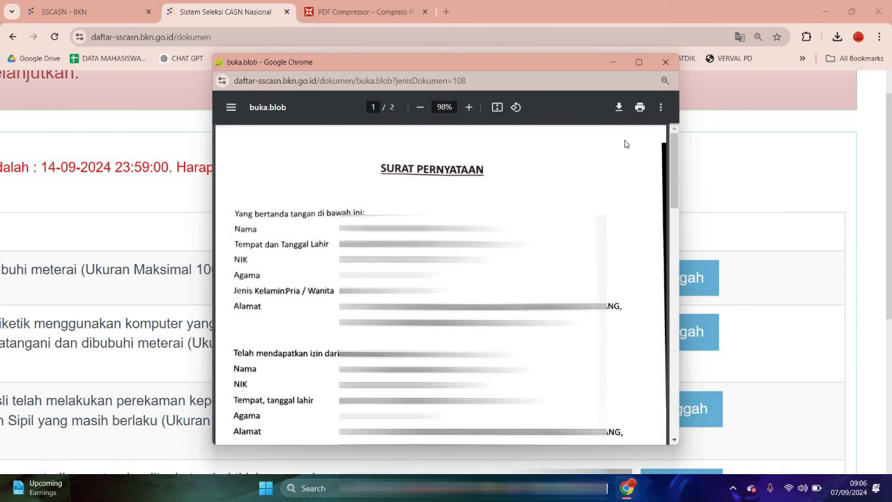
click(666, 62)
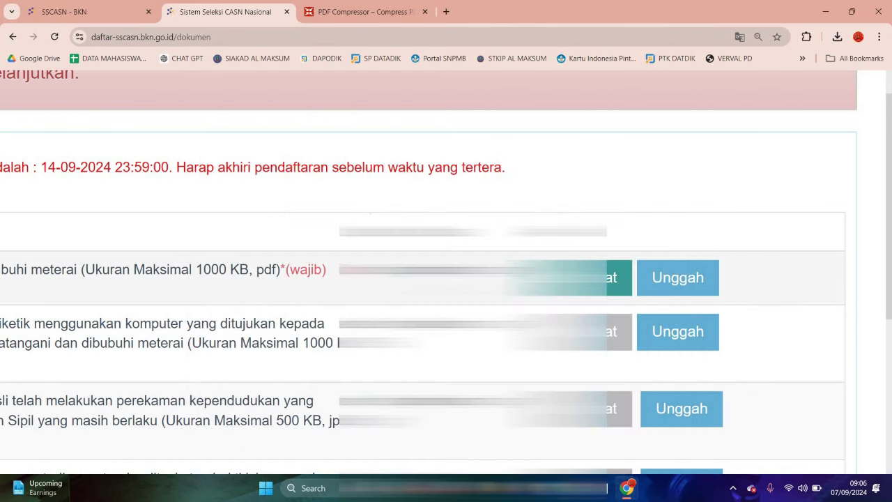
scroll(684, 314, down, 5)
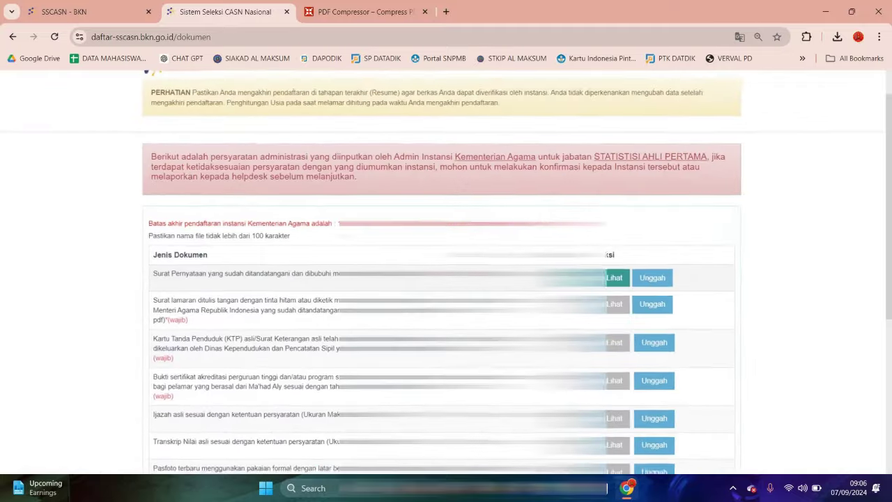
Start the Surat lamaran upload with Meterai Konvensional (Tempel) stamp duty
click(683, 314)
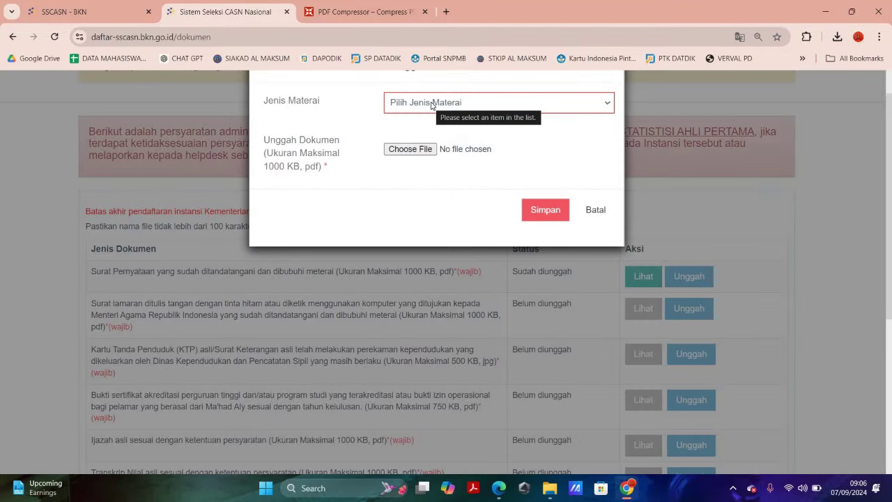
click(432, 104)
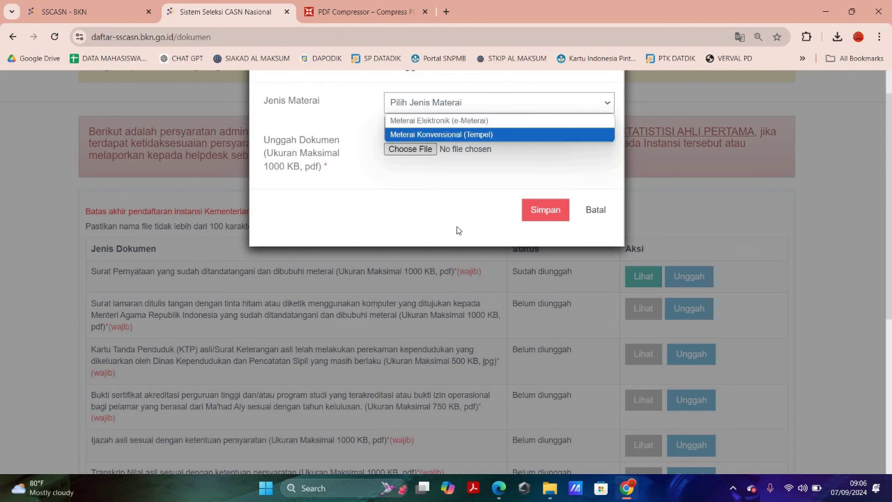
click(440, 134)
Upload SURAT LAMARAN.pdf from the CPNS 2024 folder and acknowledge the success message
click(409, 149)
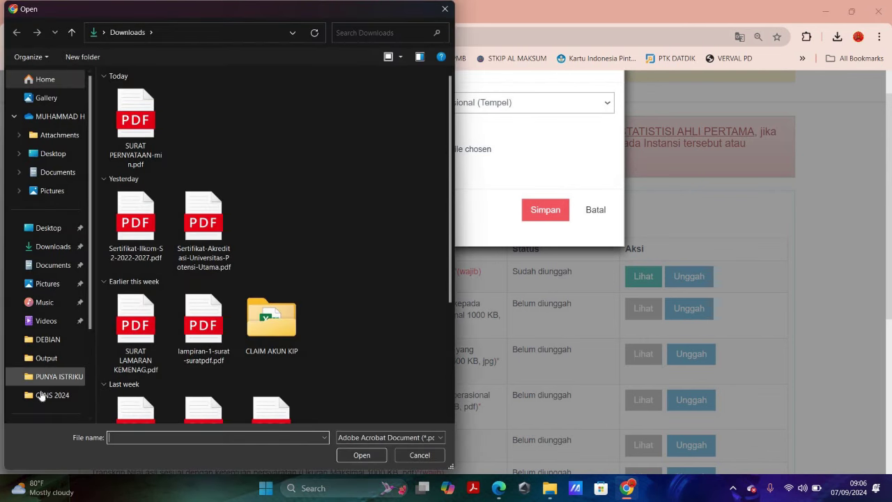
scroll(41, 394, down, 2)
click(44, 391)
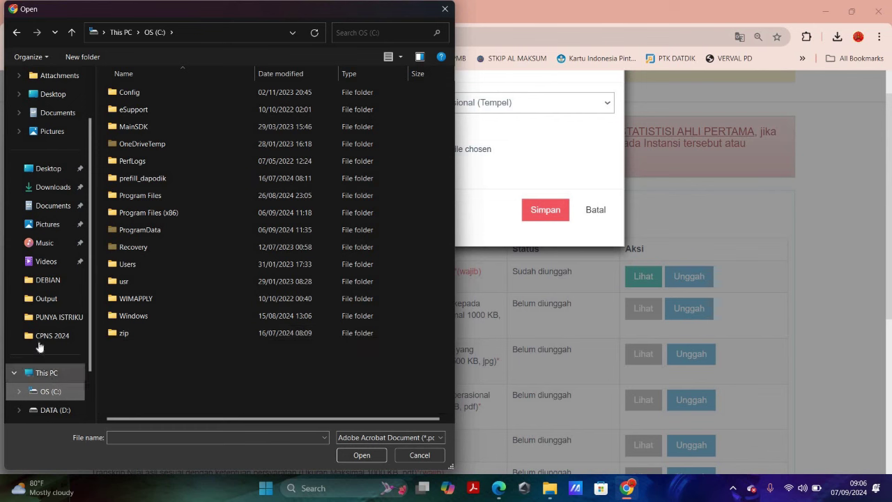
click(48, 336)
click(153, 143)
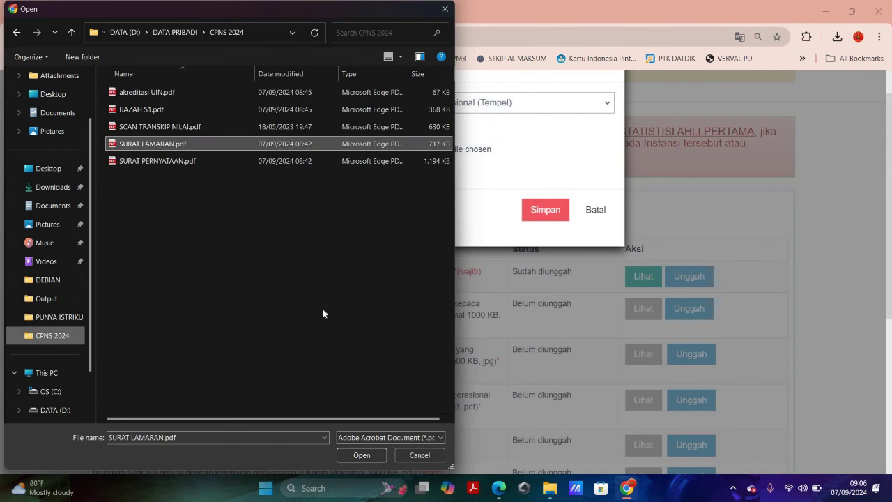
key(Return)
click(546, 210)
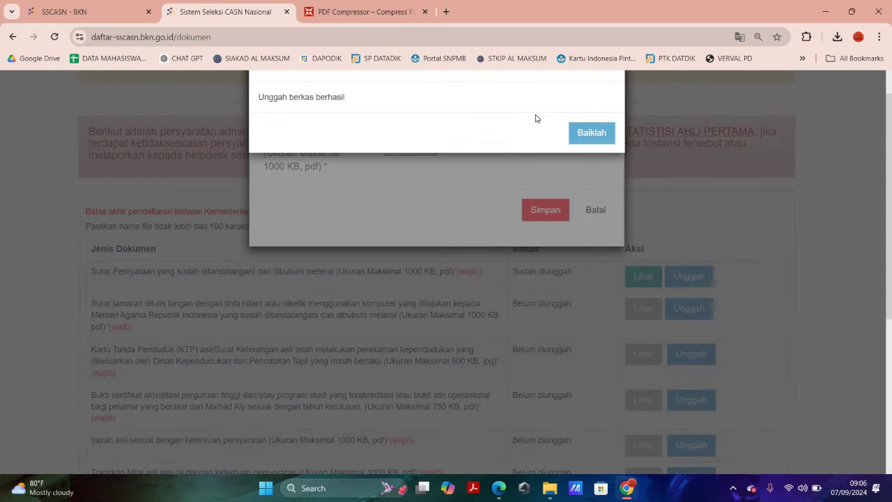
click(590, 131)
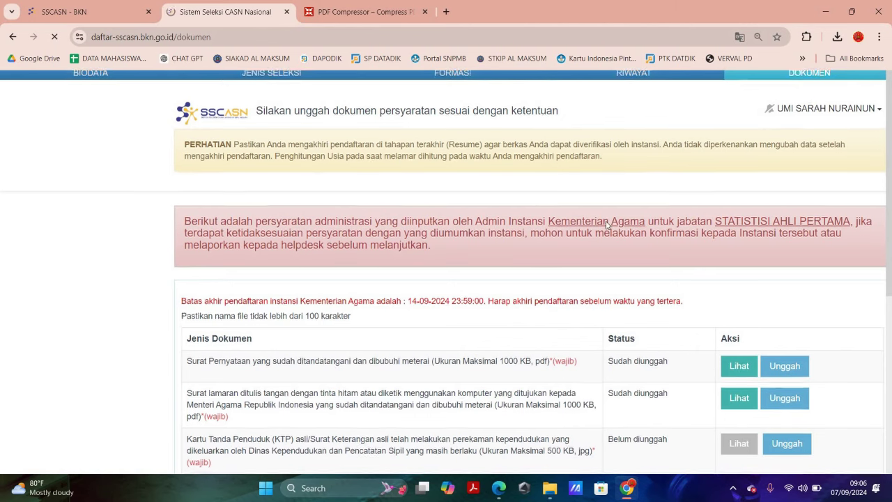
scroll(612, 222, down, 1)
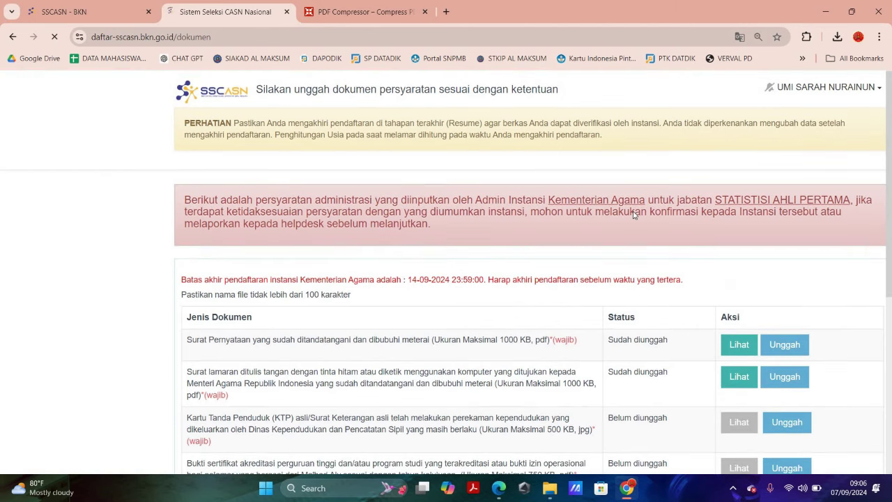
scroll(648, 214, down, 1)
scroll(650, 214, down, 1)
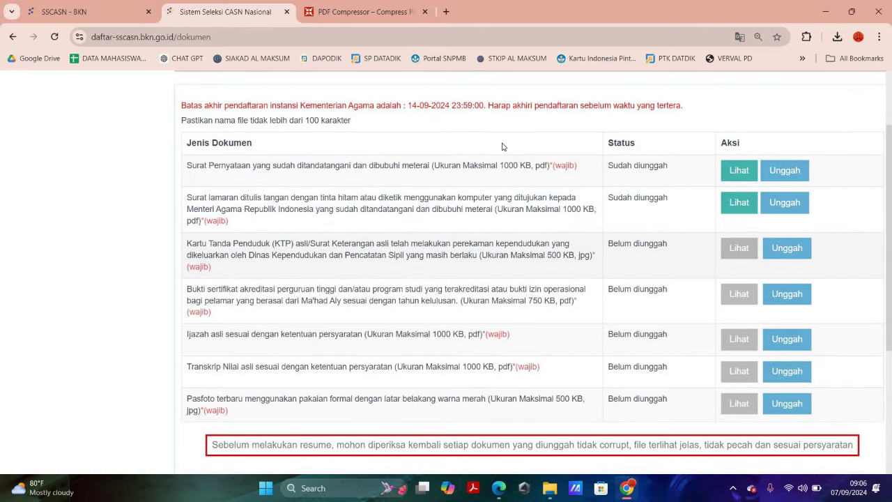
click(734, 205)
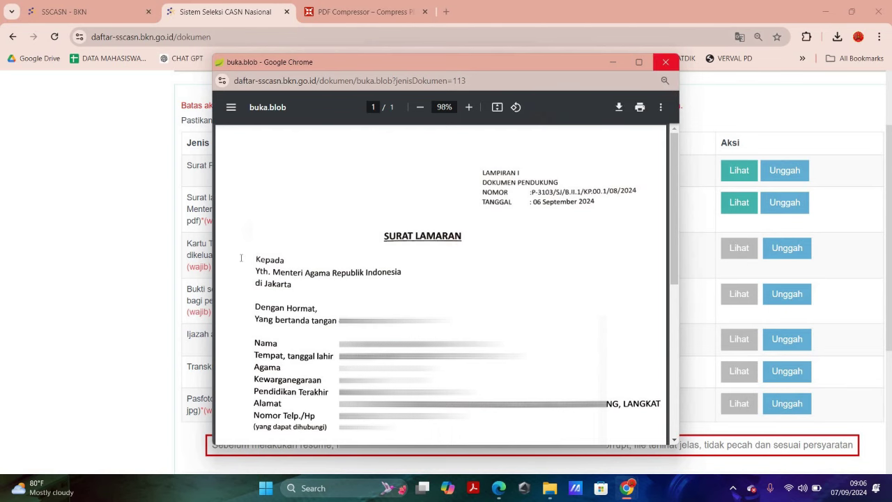
click(667, 64)
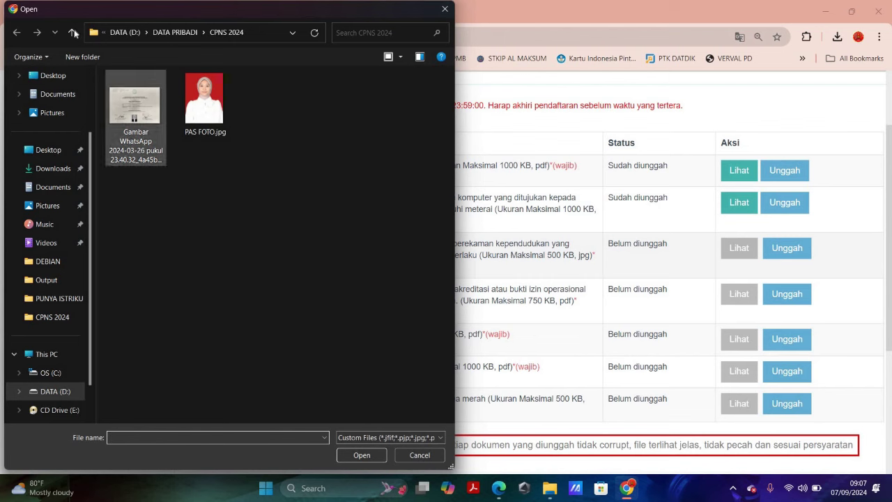
click(73, 33)
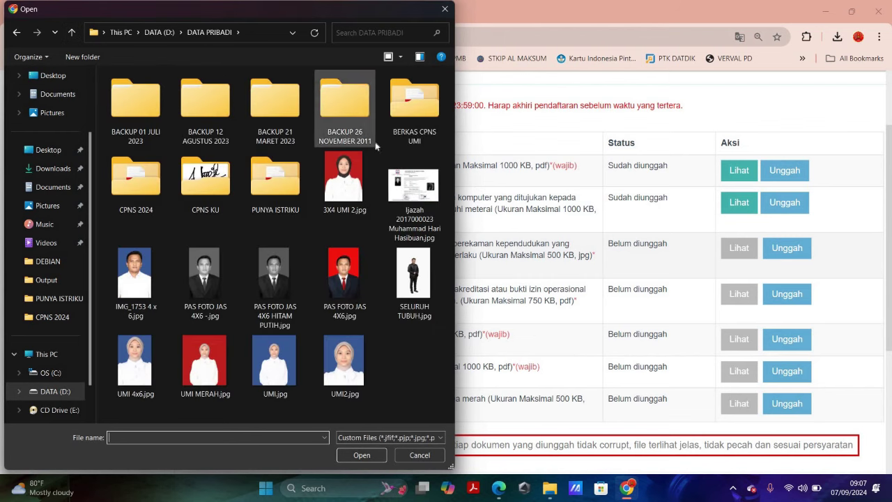
double_click(414, 101)
key(Escape)
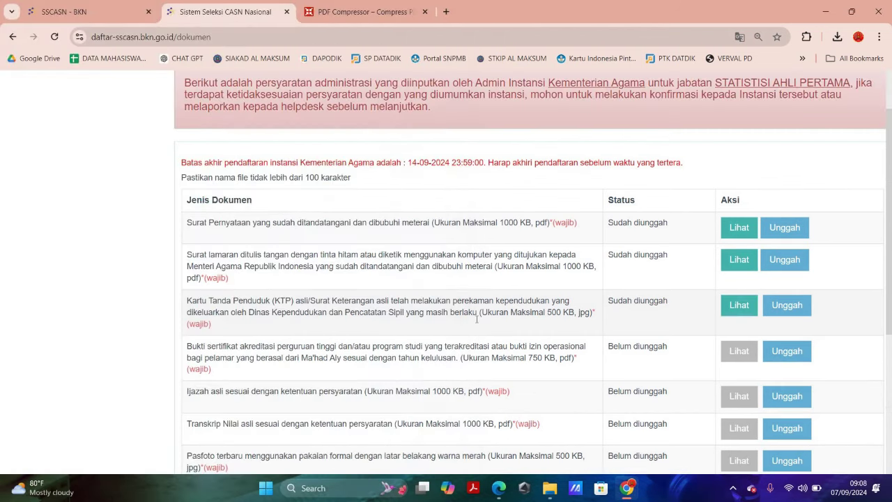
click(736, 307)
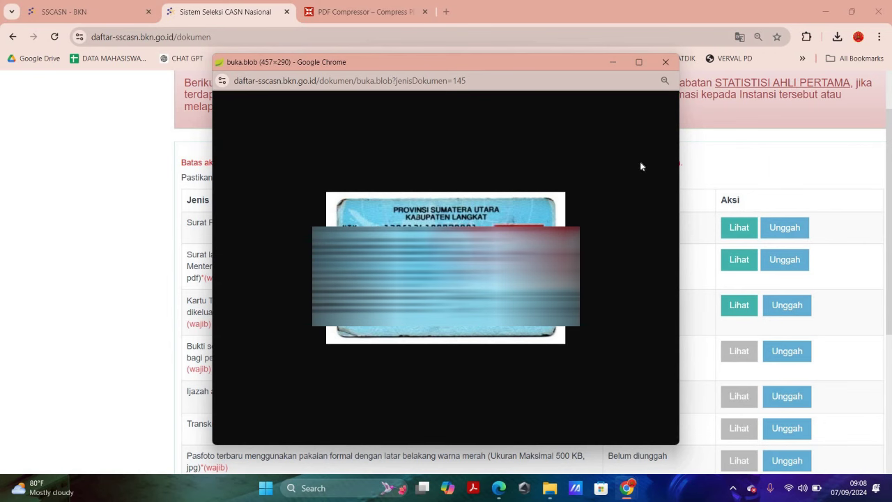
click(667, 62)
scroll(259, 345, down, 1)
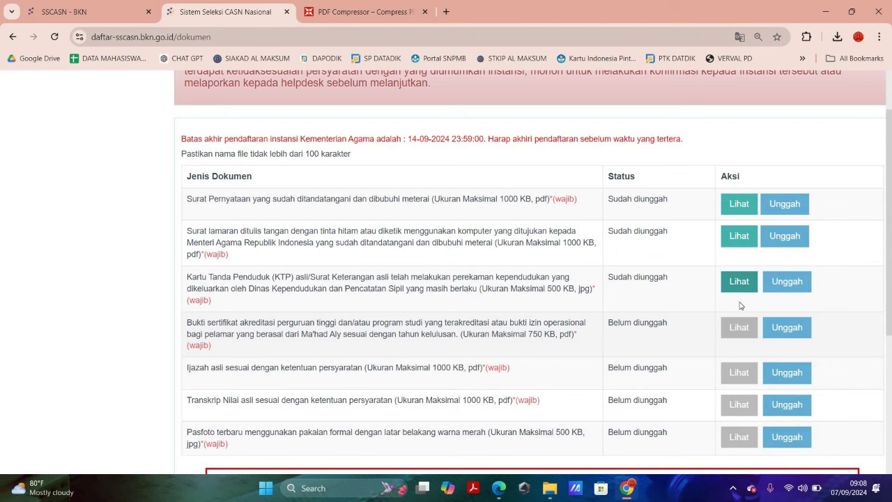
Upload akreditasi UIN.pdf from CPNS 2024 as accreditation proof and preview the BAN-PT certificate
click(801, 326)
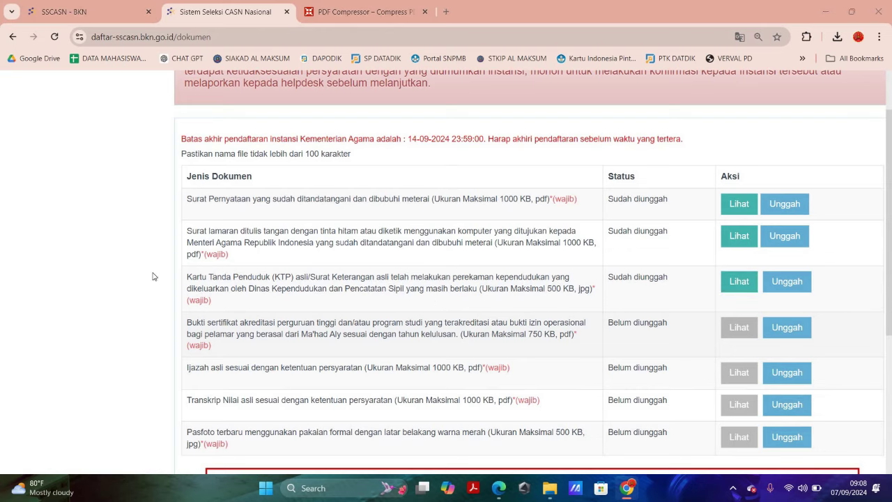
click(53, 376)
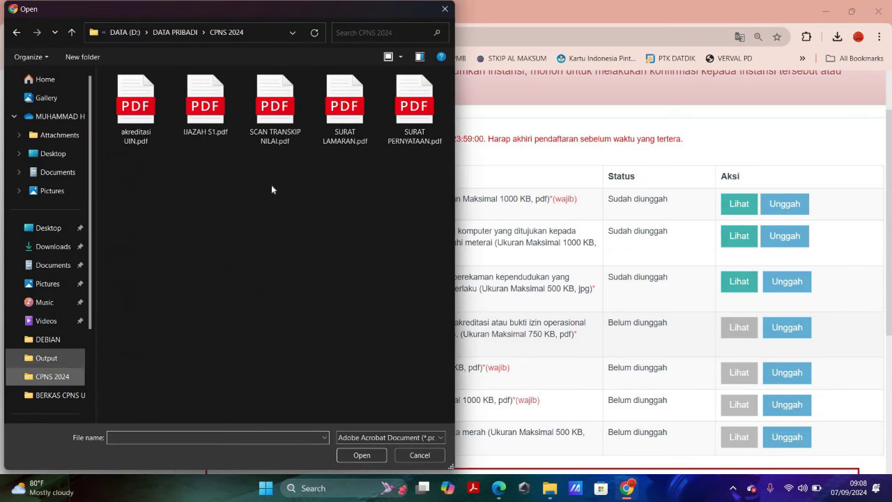
double_click(136, 116)
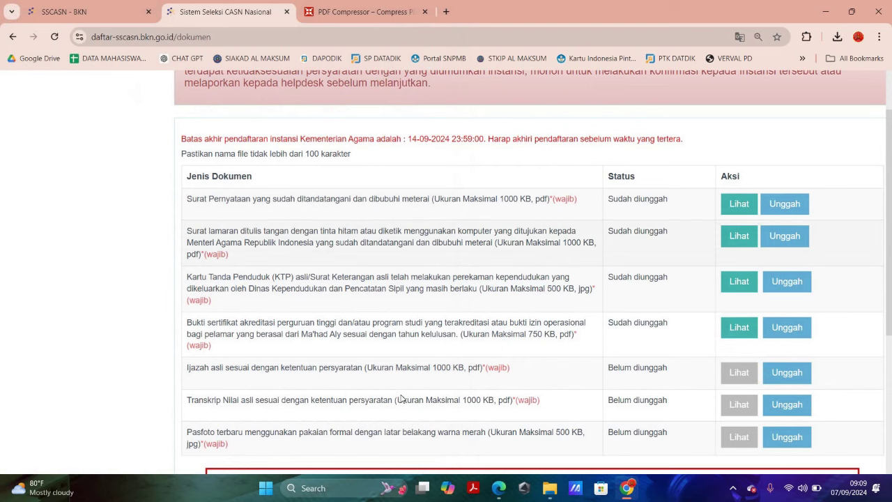
click(739, 330)
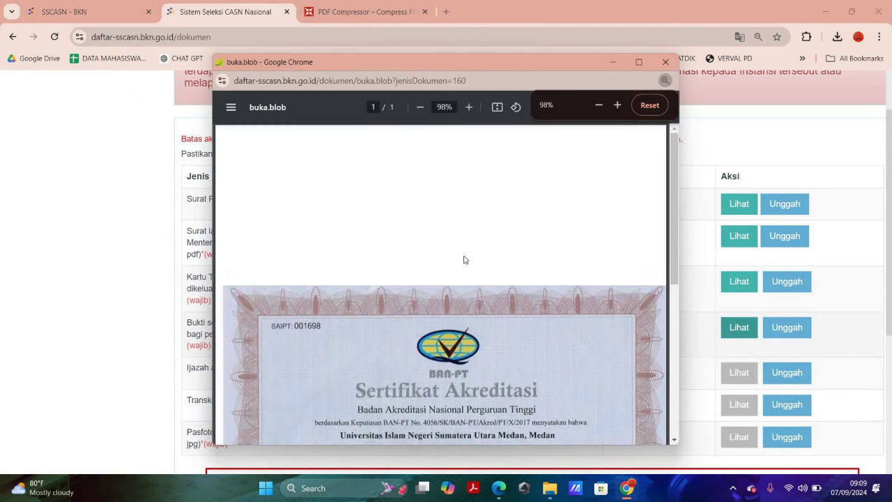
scroll(463, 257, down, 3)
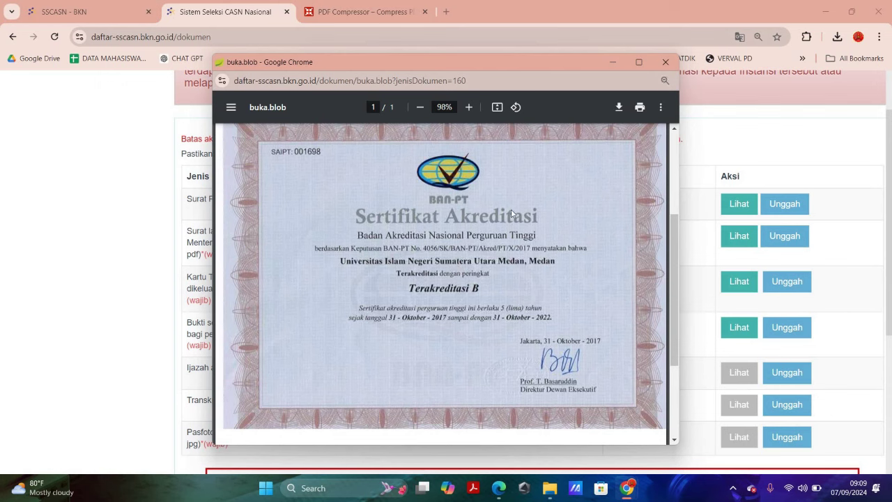
Upload IJAZAH S1.pdf as the diploma and check its preview
click(666, 62)
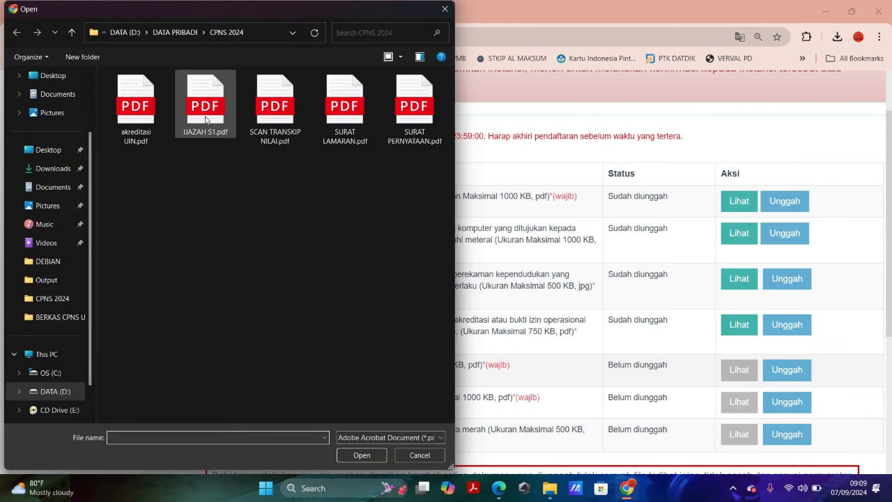
double_click(207, 119)
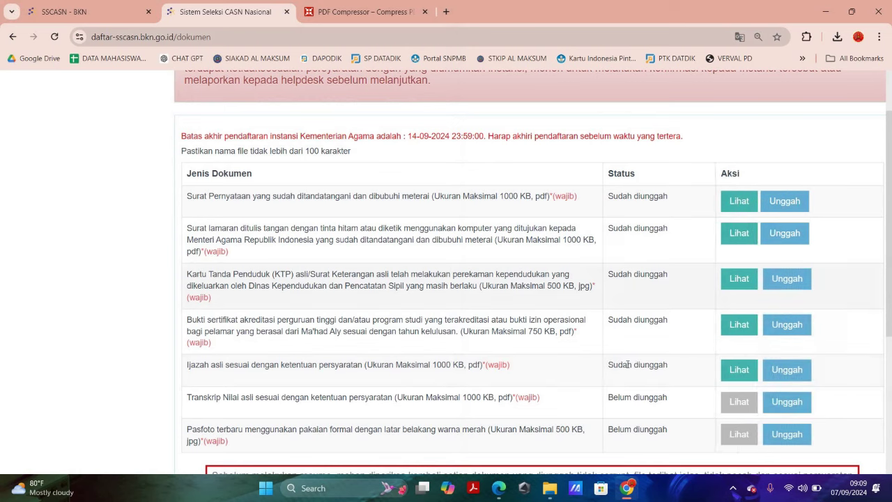
click(737, 377)
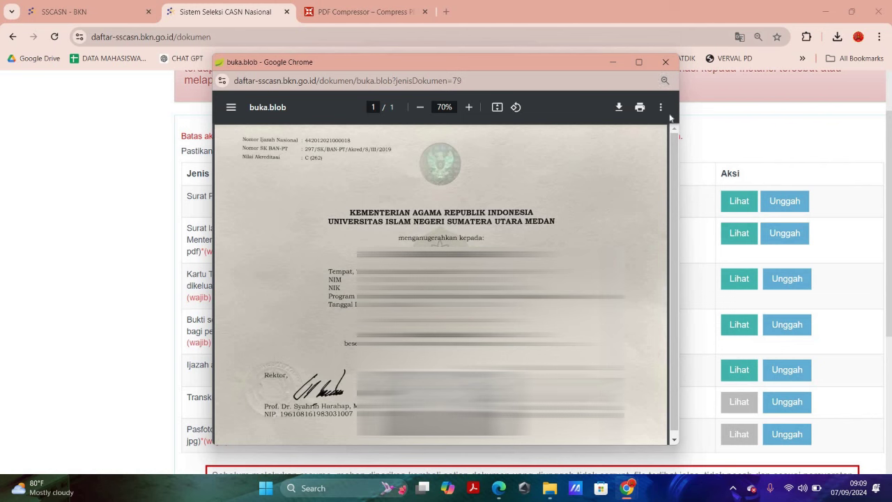
click(666, 63)
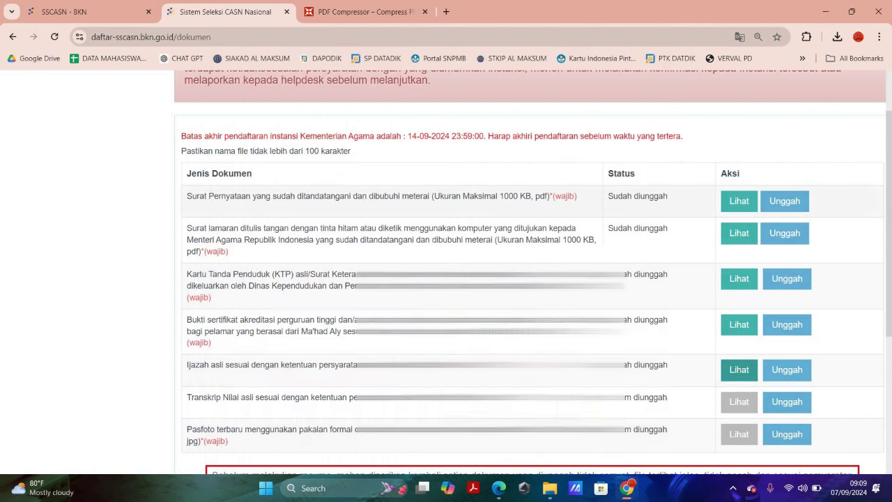
Upload SCAN TRANSKIP NILAI.pdf on the Transkrip row and check its preview
click(799, 408)
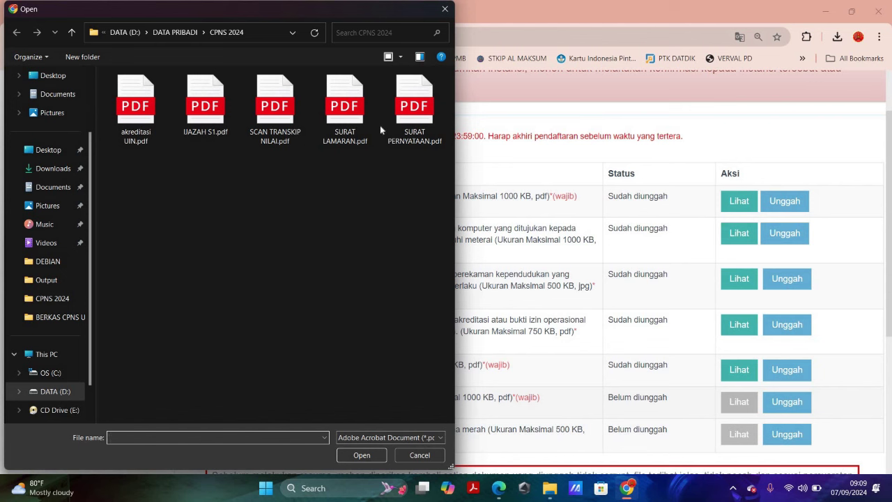
click(284, 117)
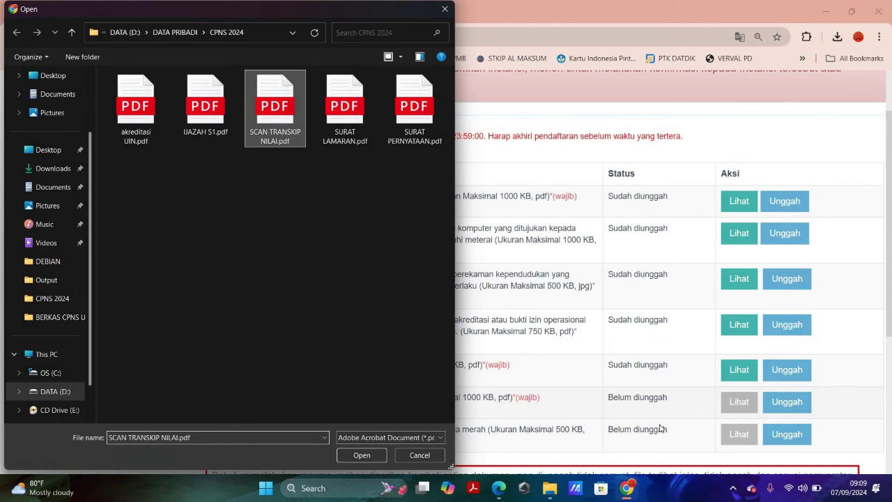
key(Return)
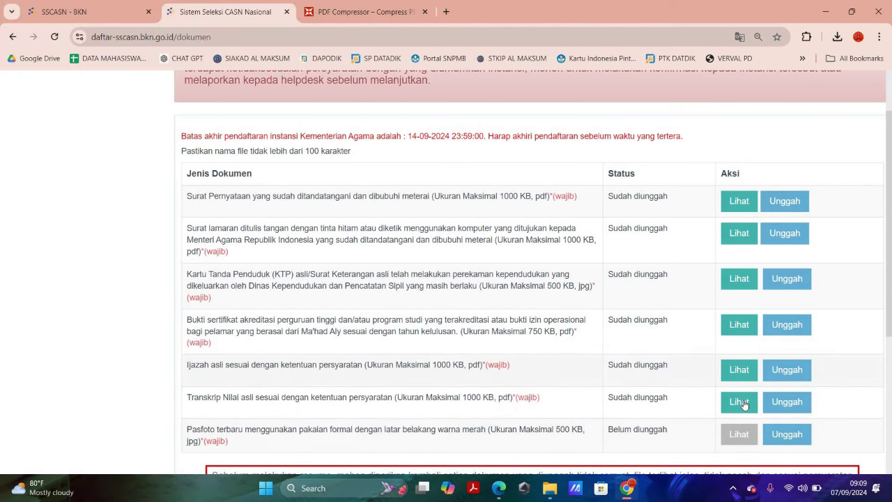
click(740, 402)
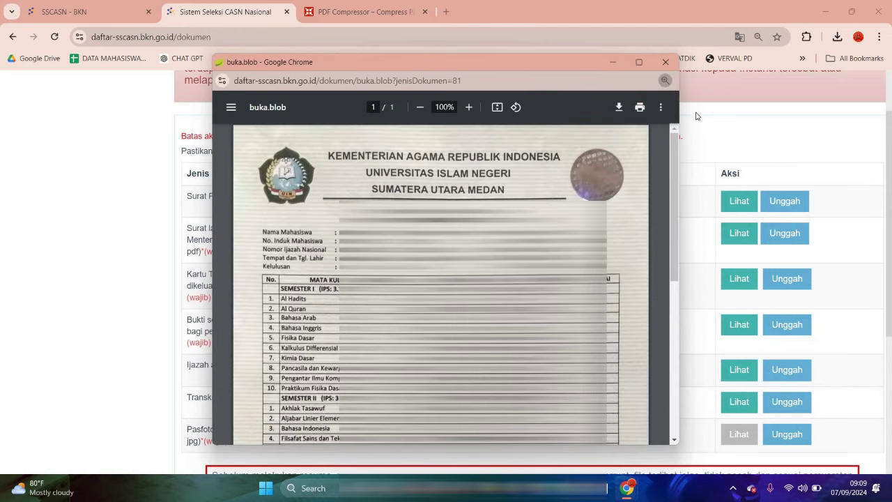
click(666, 62)
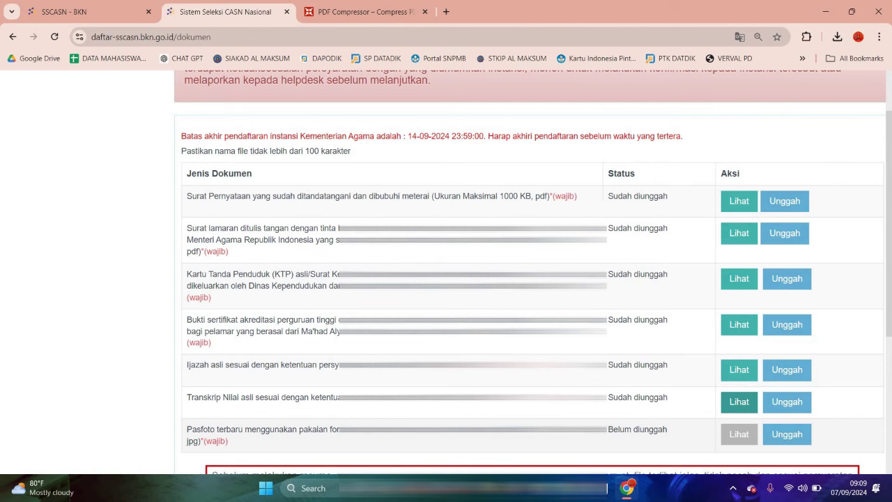
Upload the red-background photo JPG on the Pasfoto row and check its preview
click(790, 435)
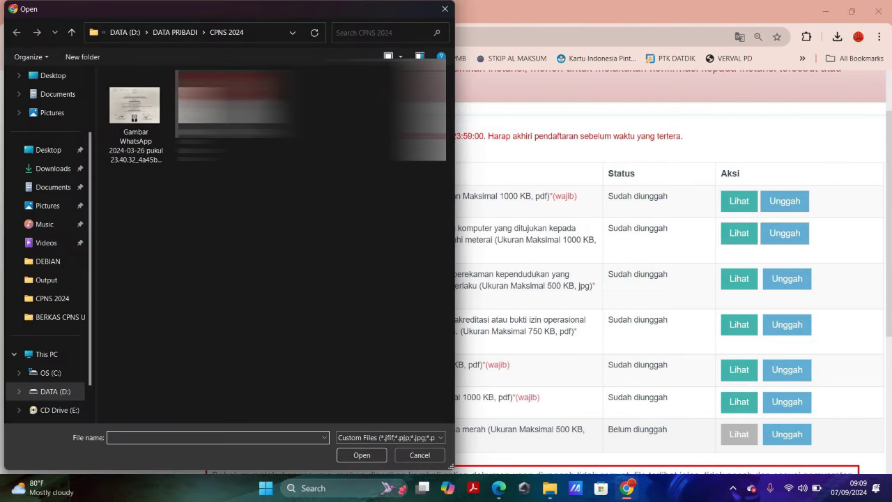
double_click(234, 111)
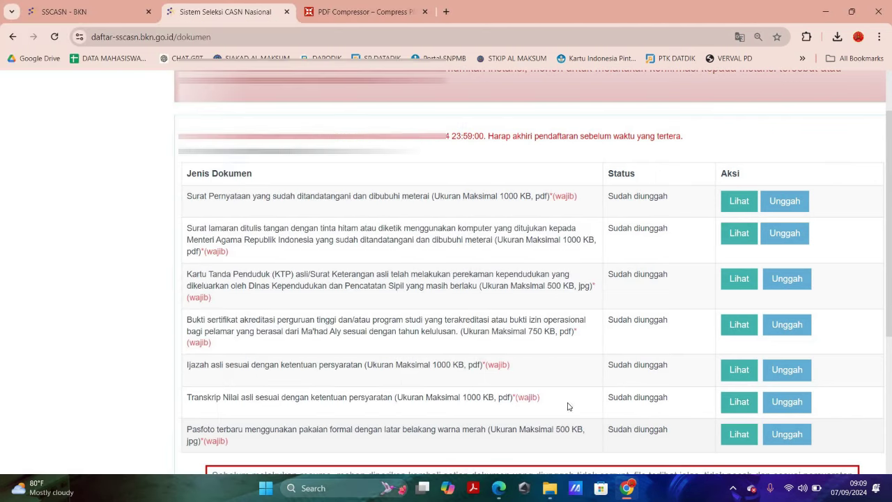
click(737, 439)
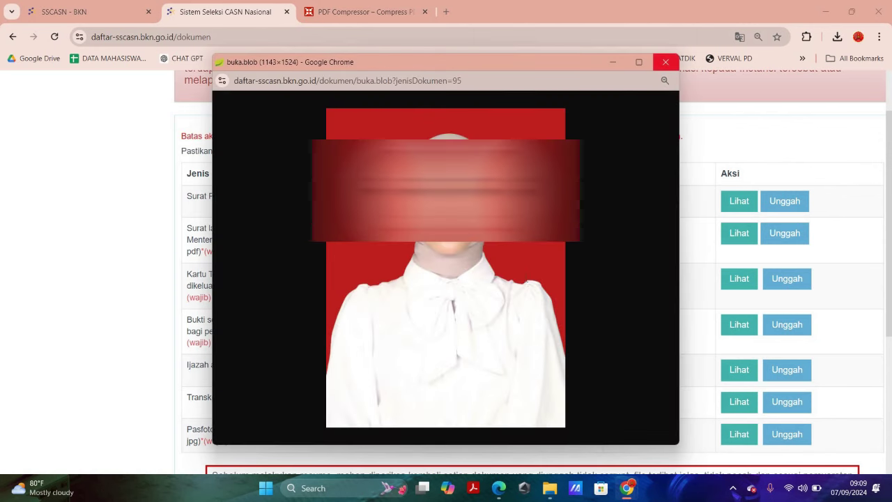
click(666, 62)
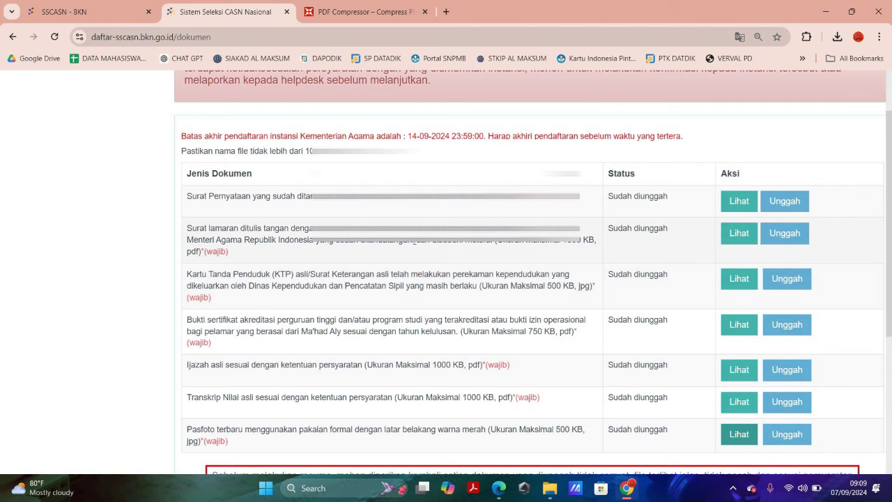
Zoom out and scroll the Dokumen page to review the Ketentuan unggah dokumen notes
key(ctrl+minus)
key(ctrl+minus)
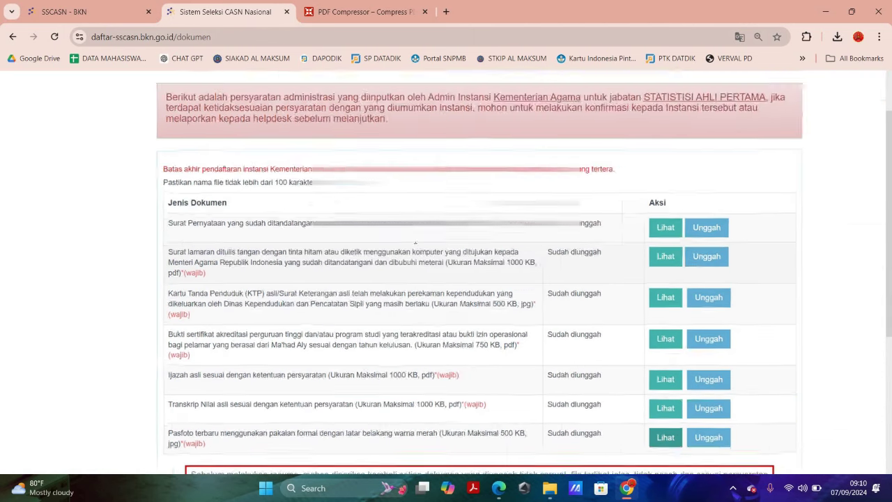
scroll(422, 253, down, 2)
scroll(422, 253, down, 3)
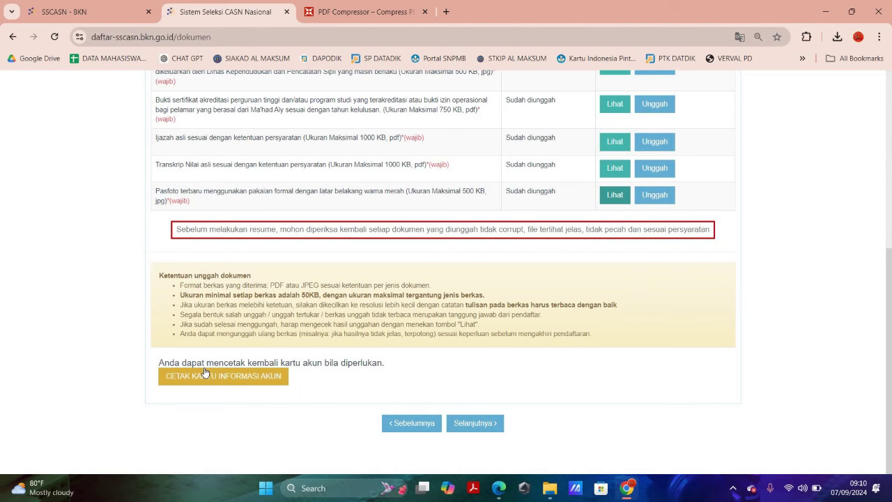
scroll(205, 373, up, 3)
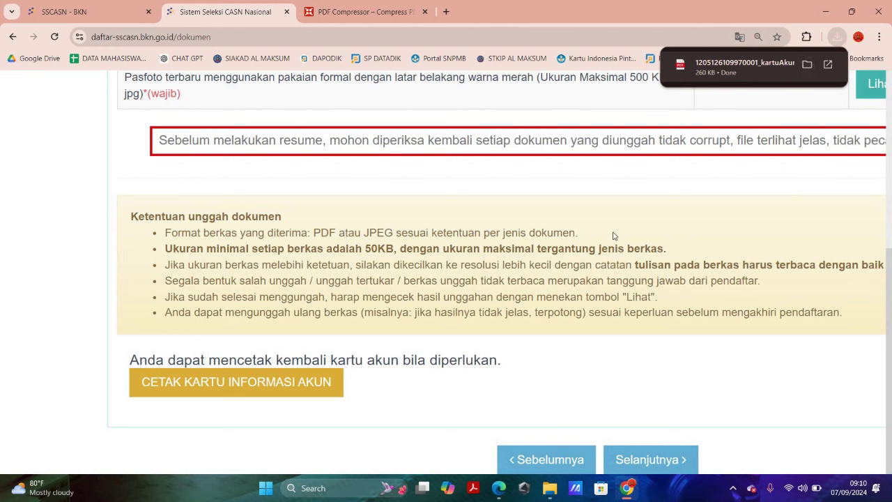
scroll(634, 386, down, 2)
Open the Resume page and confirm the Jenis Seleksi and Nama Instansi entries
click(631, 383)
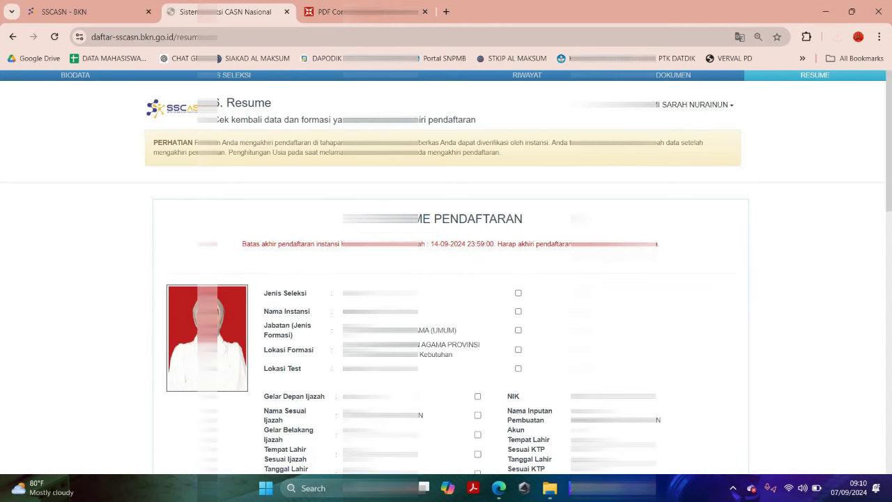
scroll(446, 279, down, 2)
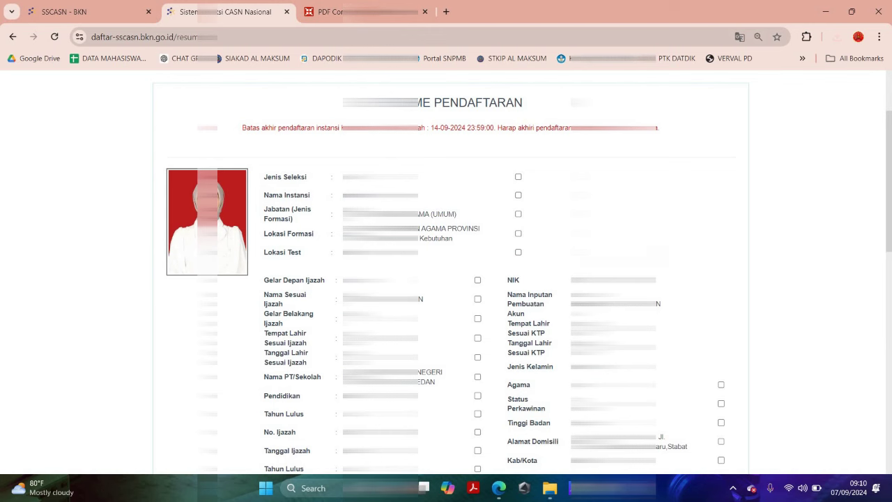
click(520, 179)
click(518, 195)
Confirm the diploma entries: name, degree, birth place/date, school, education, number, date, year, IPK
scroll(295, 190, down, 2)
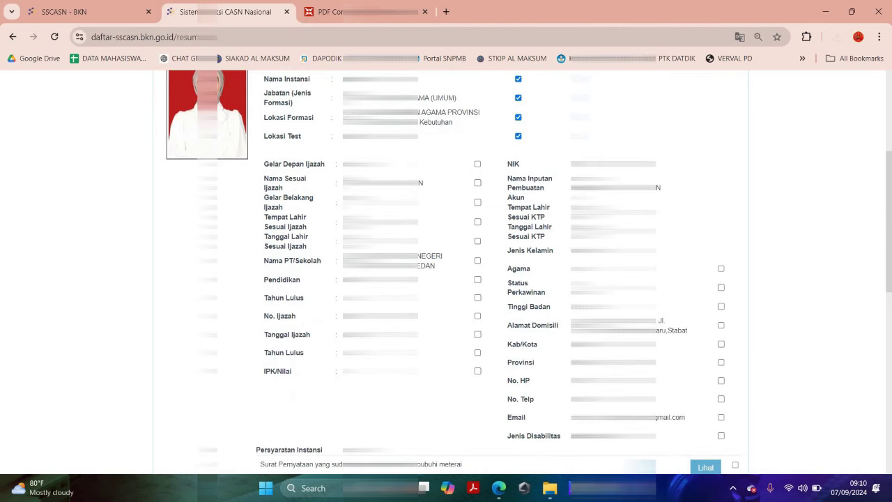
click(478, 183)
click(478, 203)
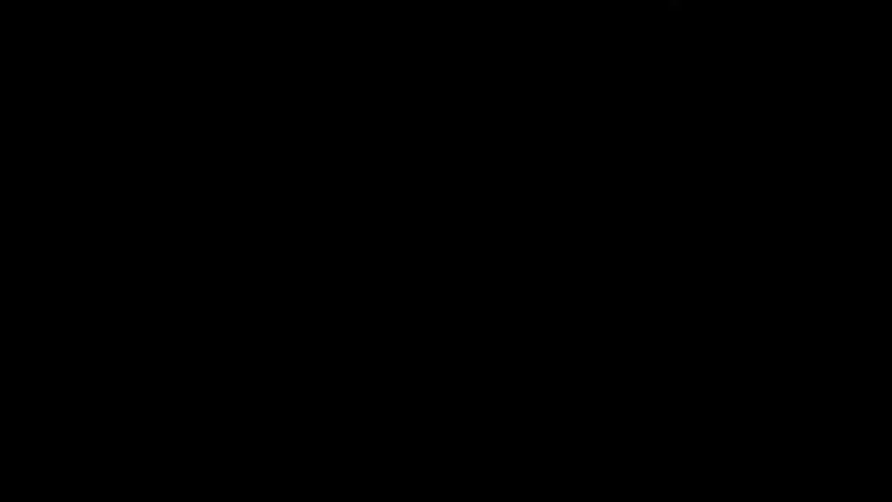
click(477, 222)
click(478, 241)
click(478, 261)
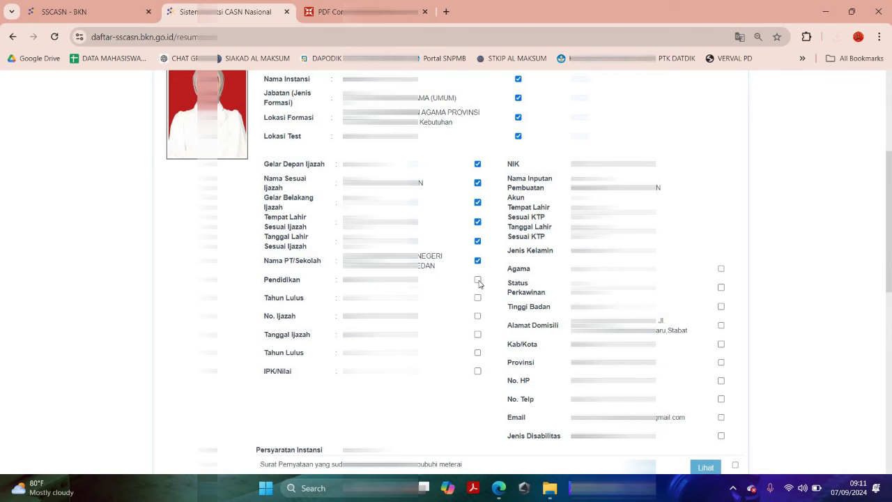
click(478, 280)
click(478, 315)
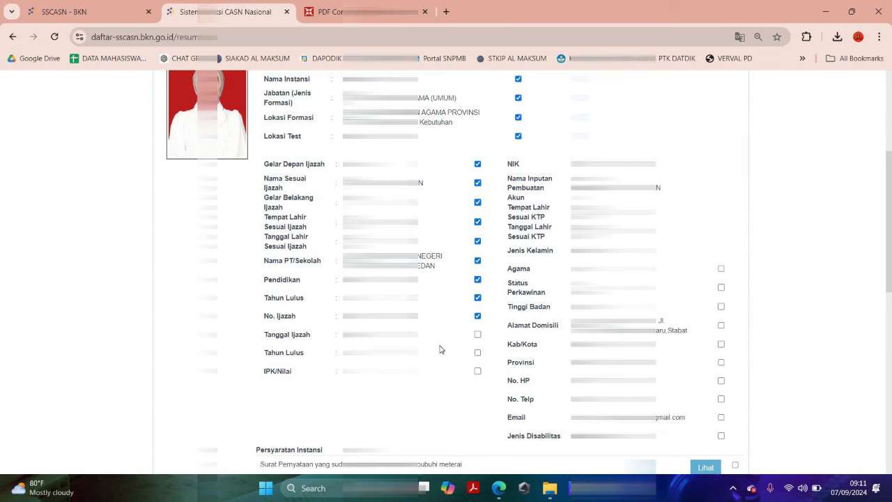
click(478, 334)
click(477, 352)
click(477, 371)
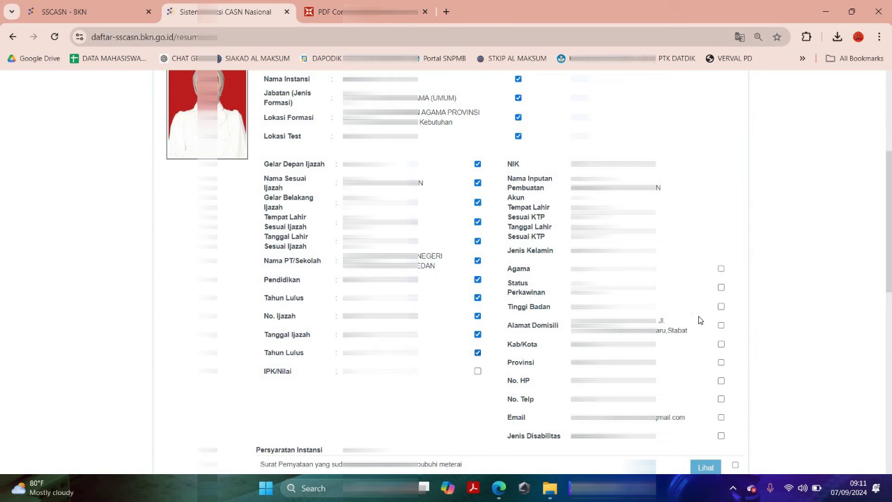
Confirm the biodata entries: Agama, Status Perkawinan, Tinggi Badan, address, contact details, Jenis Disabilitas
click(721, 270)
click(722, 287)
click(721, 306)
click(721, 325)
click(721, 343)
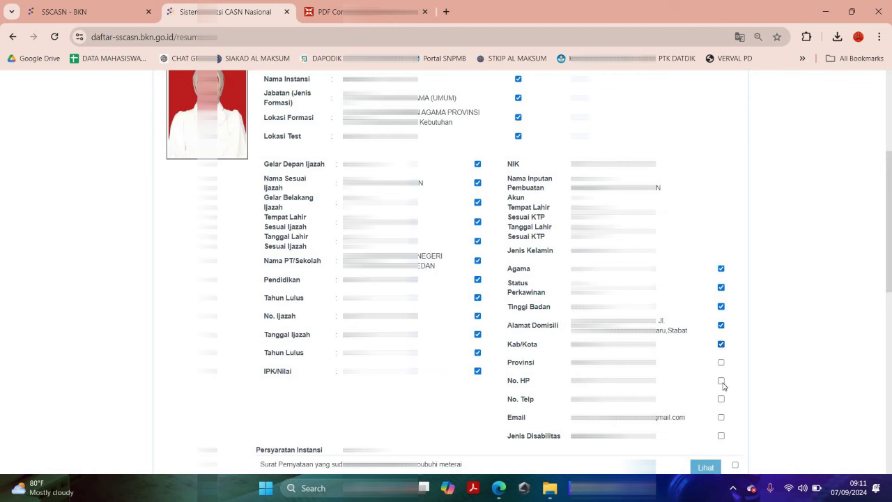
click(721, 362)
click(721, 381)
click(721, 398)
click(721, 417)
click(721, 435)
scroll(721, 436, down, 4)
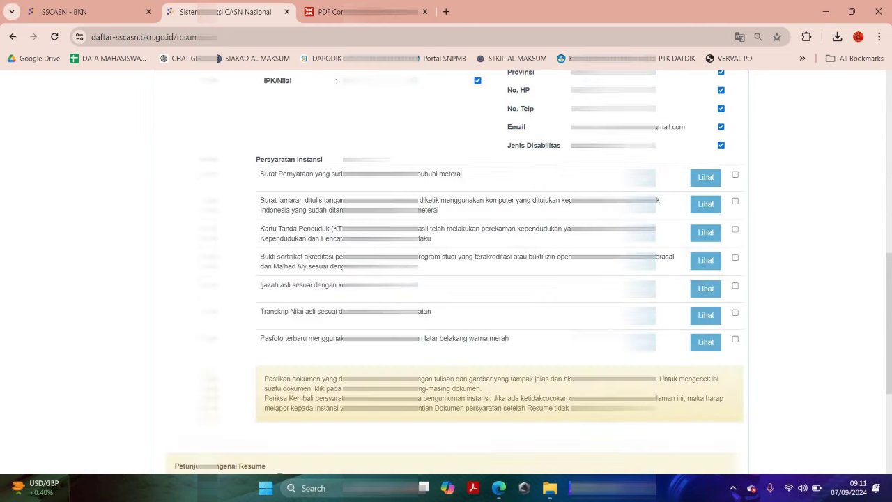